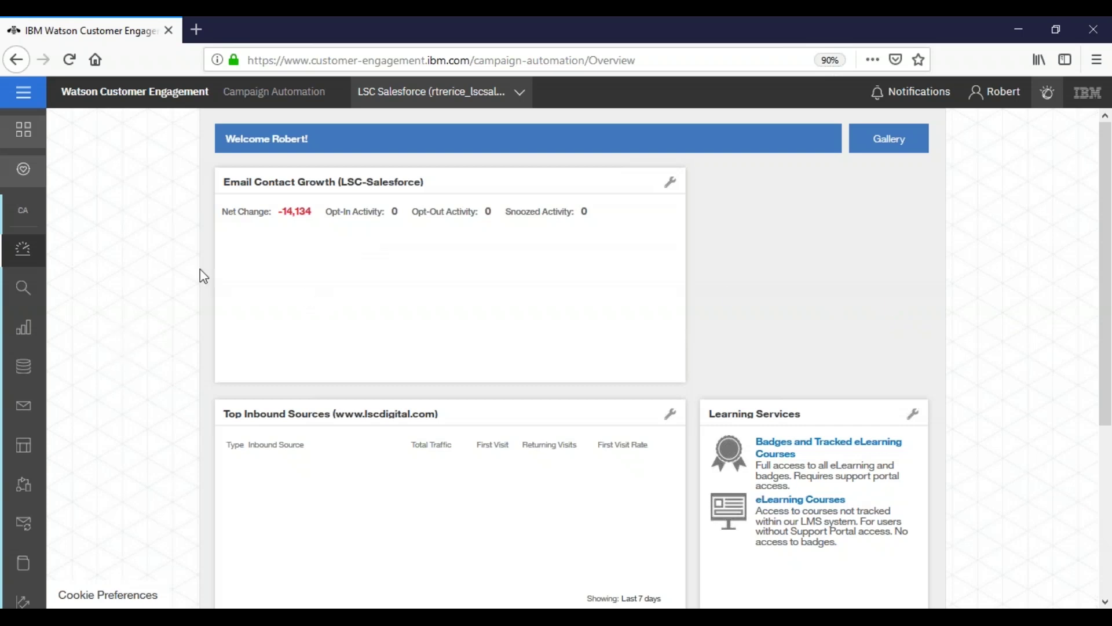
Step: Reveal the Data, Data jobs, GDPR jobs and Stored files options under Manage in the left sidebar
mouse_move(27, 356)
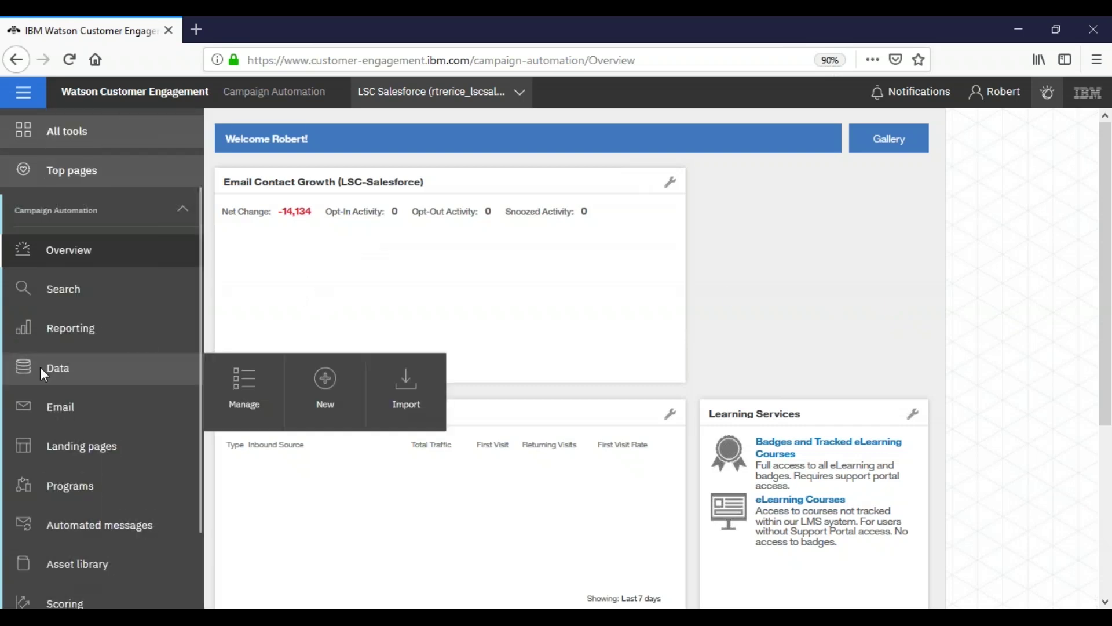
Step: Go to Manage > Data and choose Import New from the Databases tab's Import menu
mouse_move(231, 391)
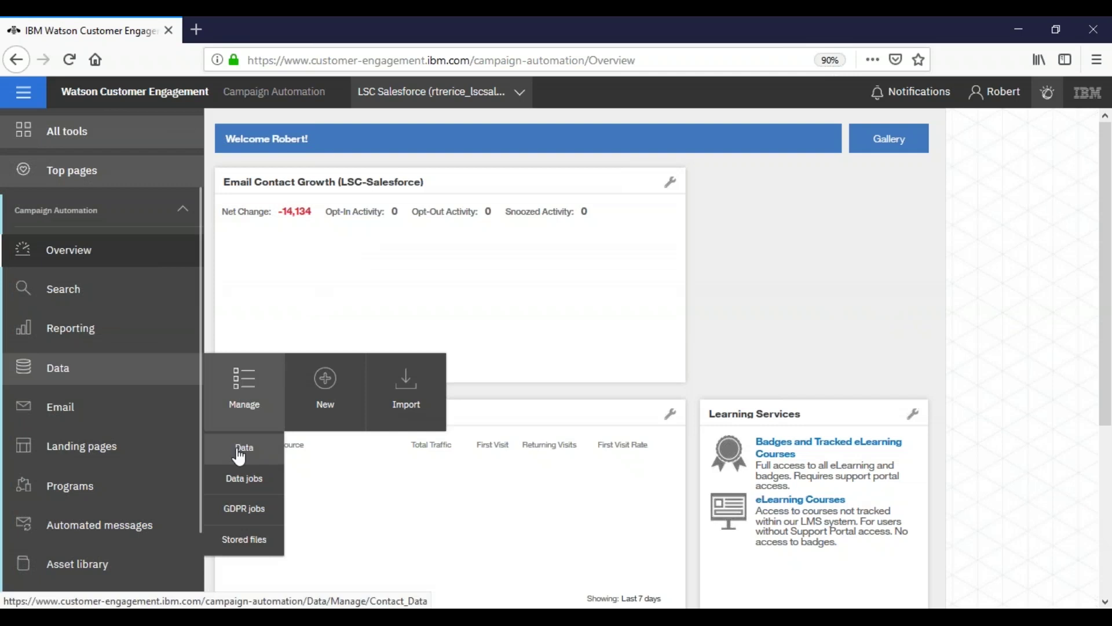
left_click(239, 454)
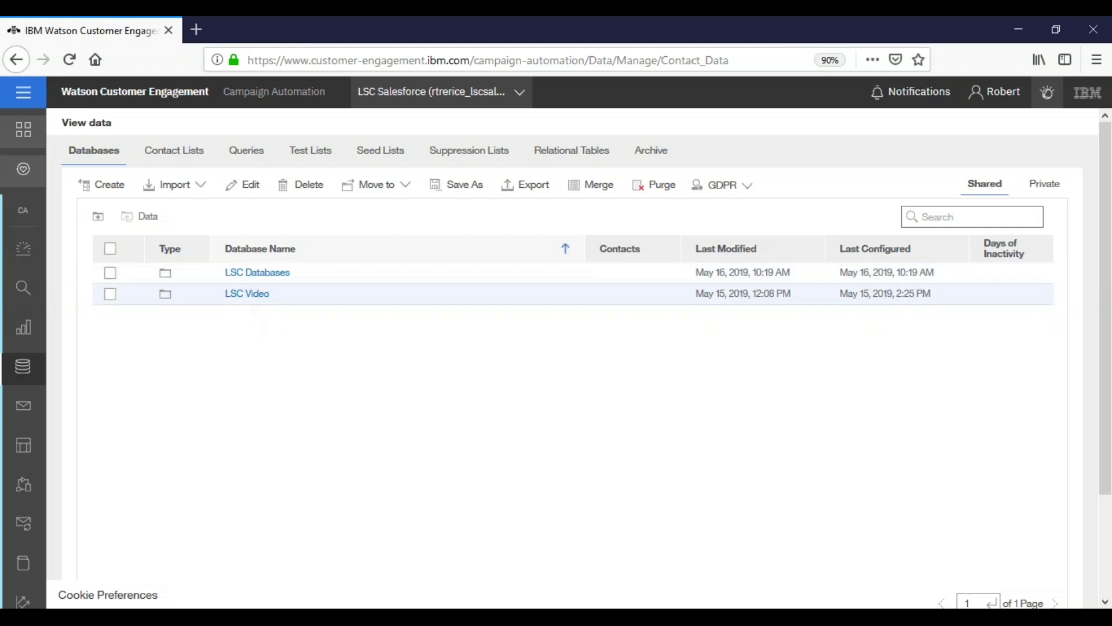
left_click(186, 192)
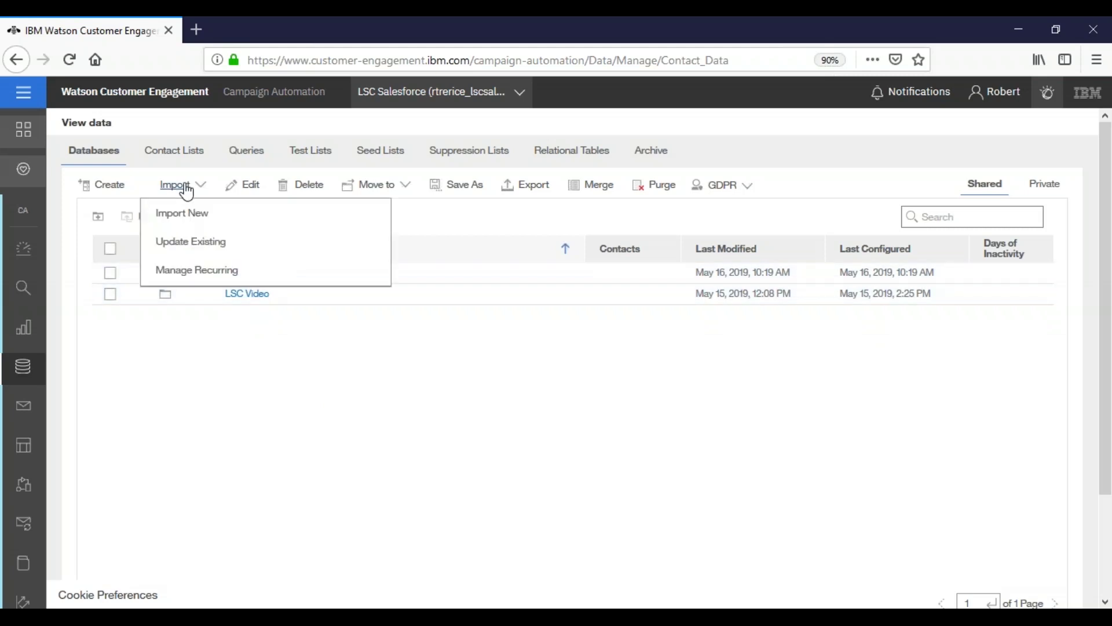
left_click(190, 216)
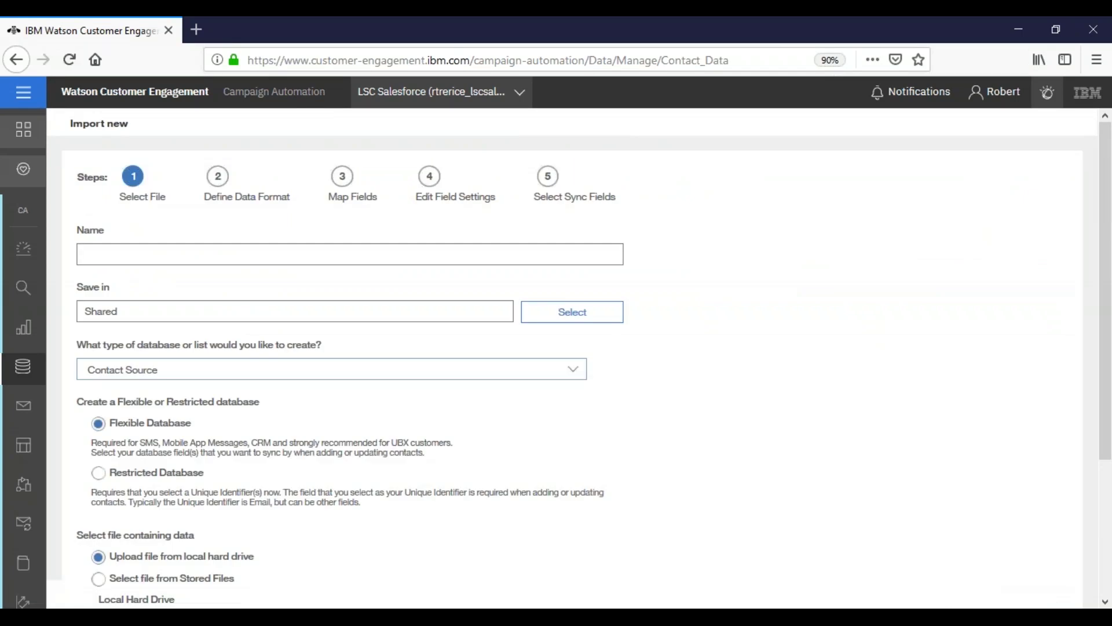
Step: Name the new database import LSCVideo5292019
left_click(174, 258)
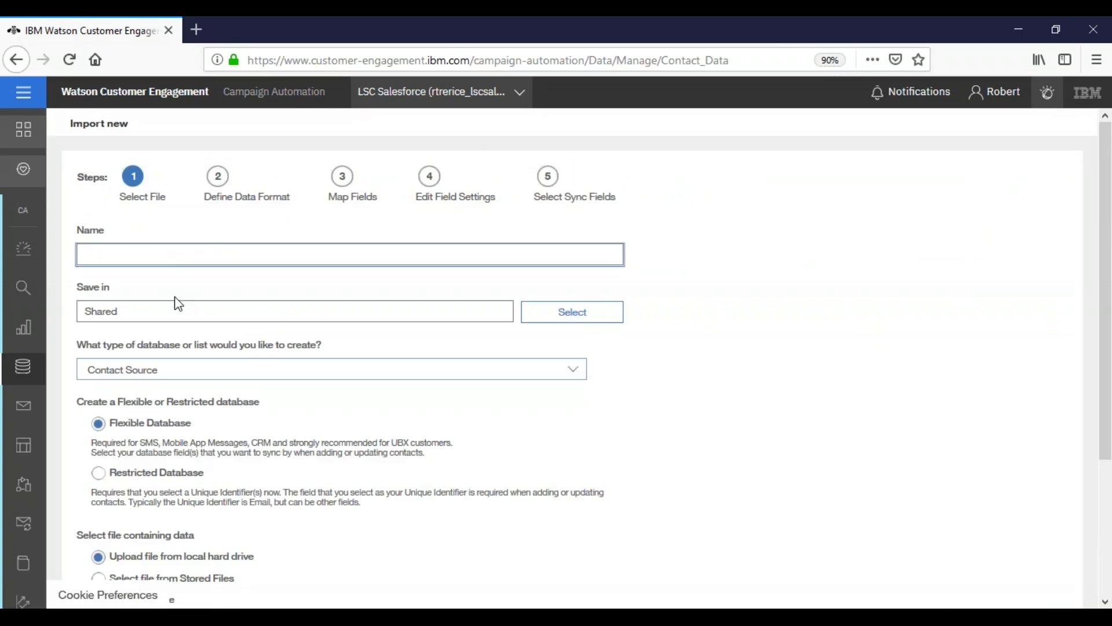
type("LSC")
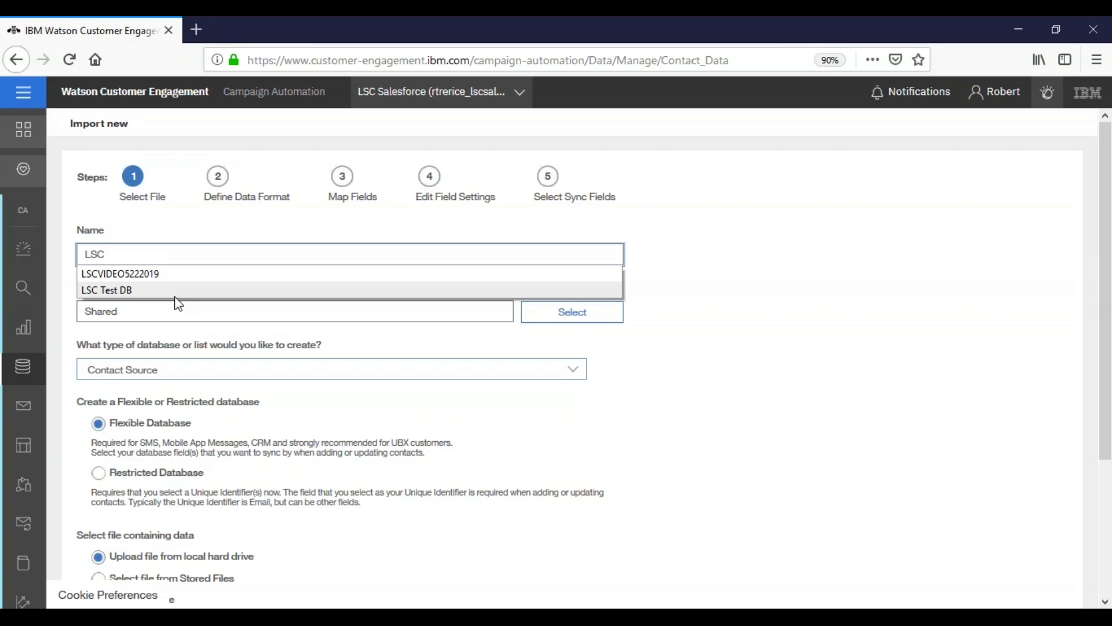
type("Video5")
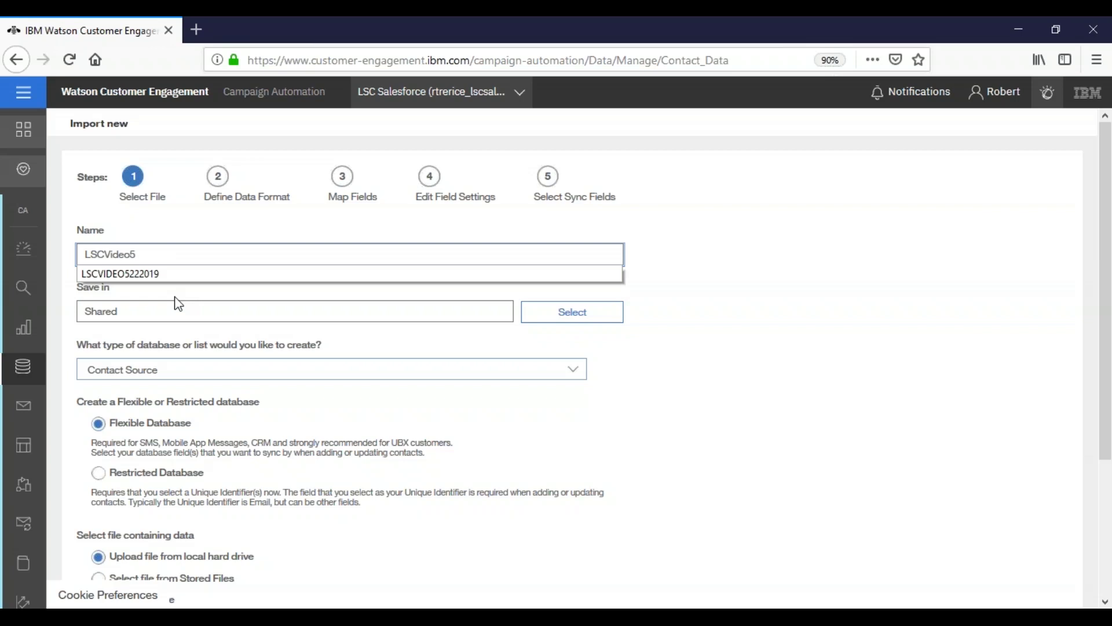
type("292019")
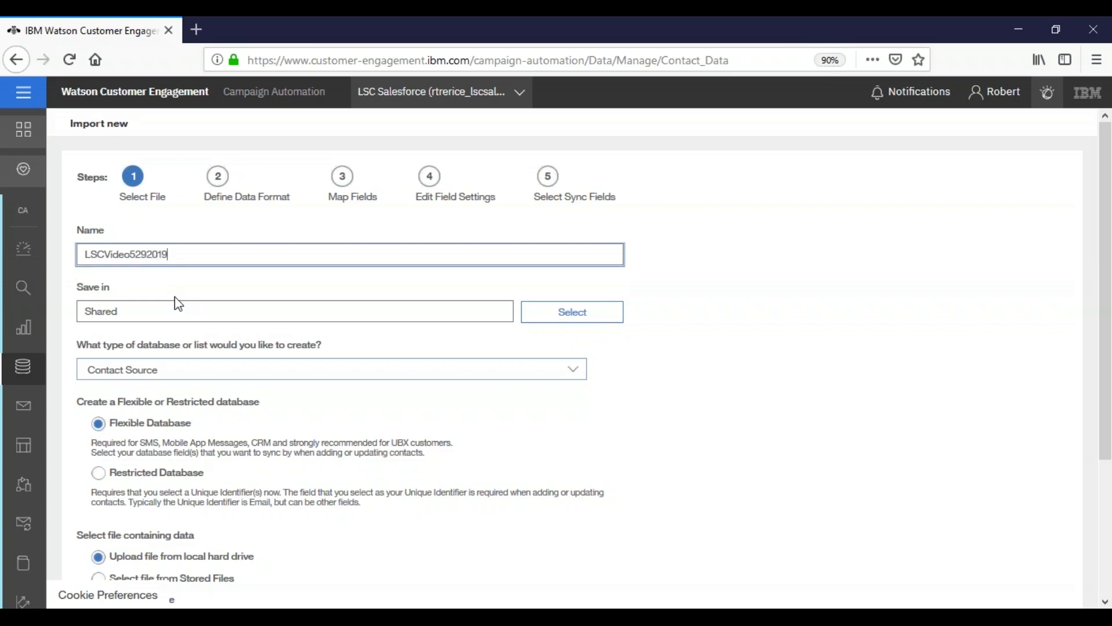
left_click(150, 310)
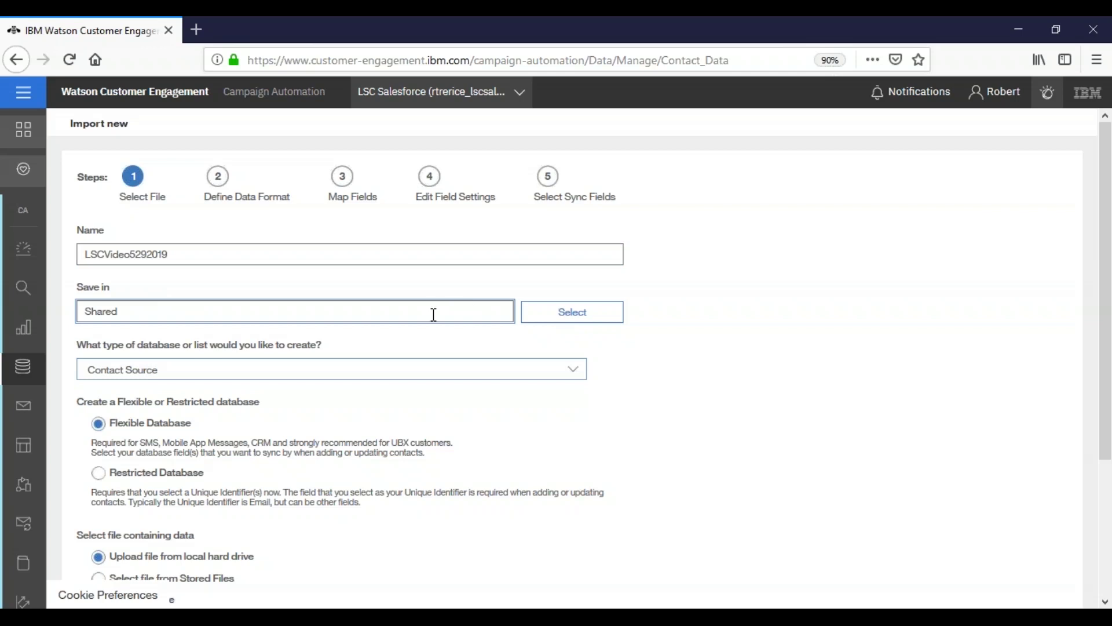
Step: Set the database's save location to the Shared / LSC Video folder
left_click(575, 321)
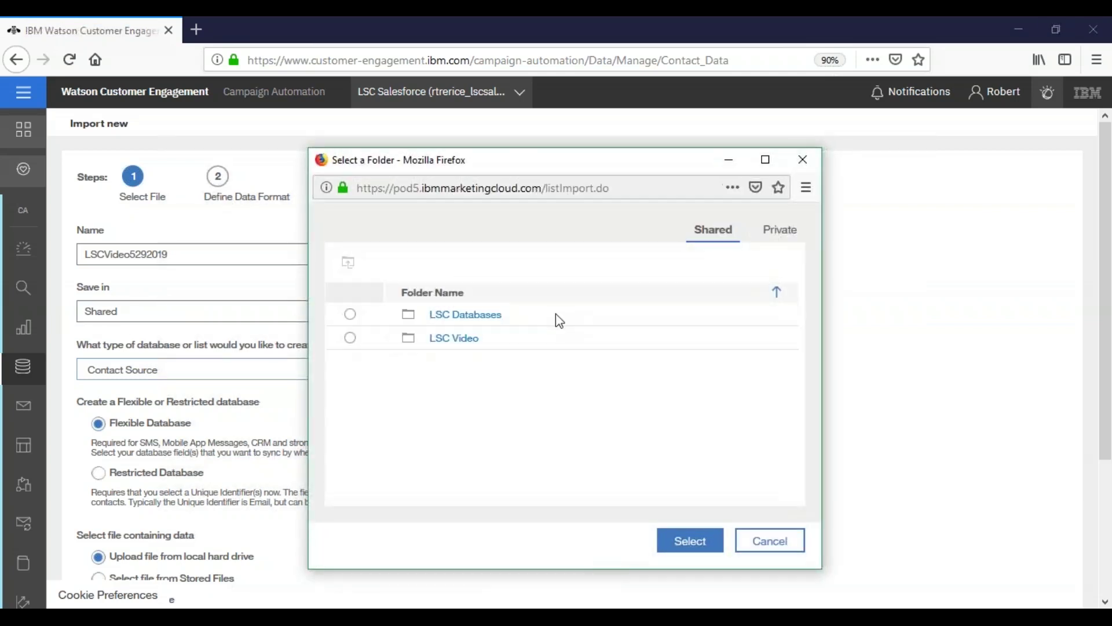
left_click(350, 337)
left_click(446, 342)
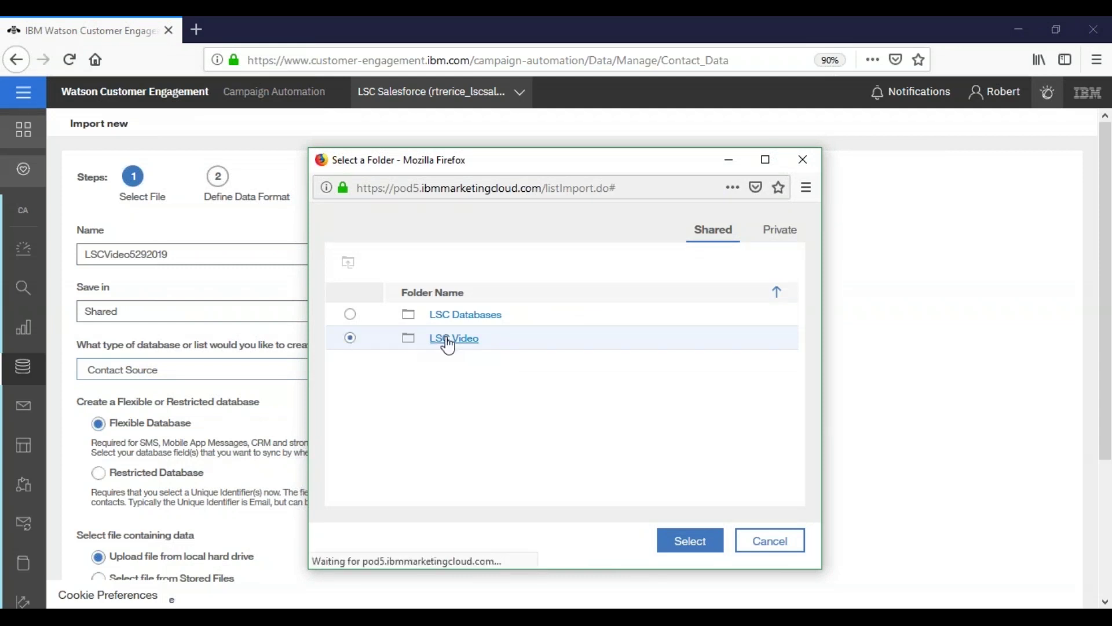
left_click(689, 541)
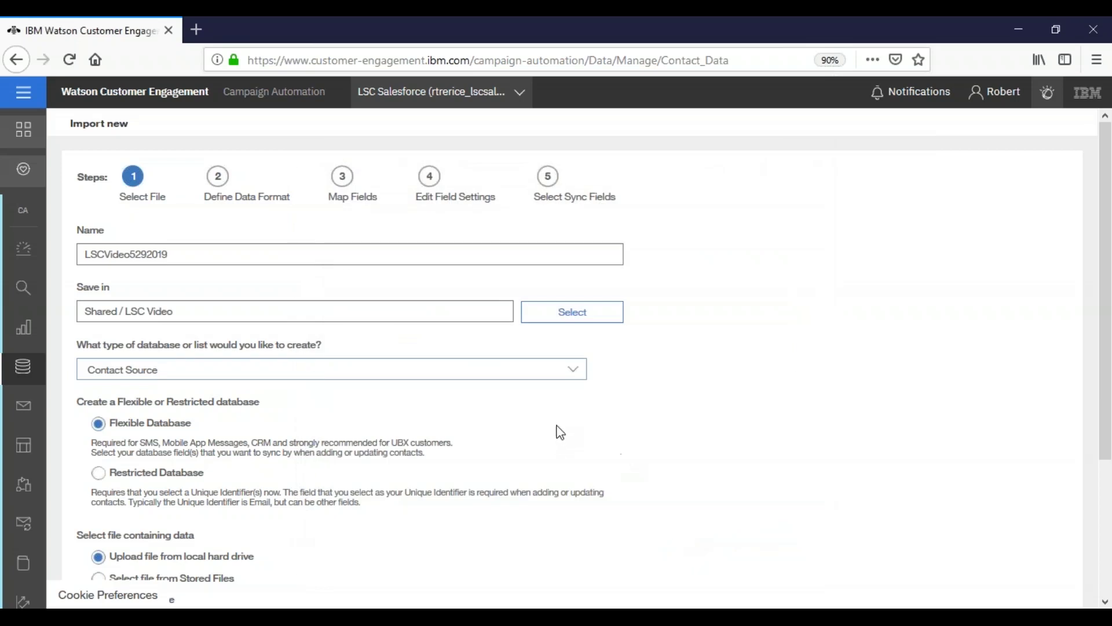
Step: Keep the Contact Source type, make it a Restricted Database, and browse for a local upload file
left_click(385, 369)
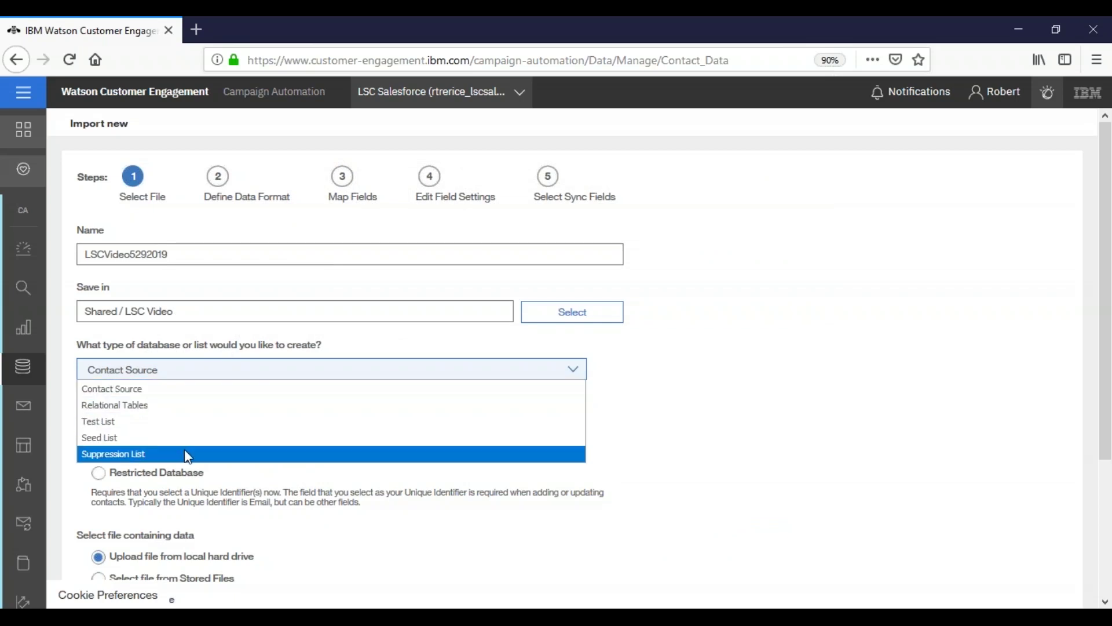
left_click(154, 394)
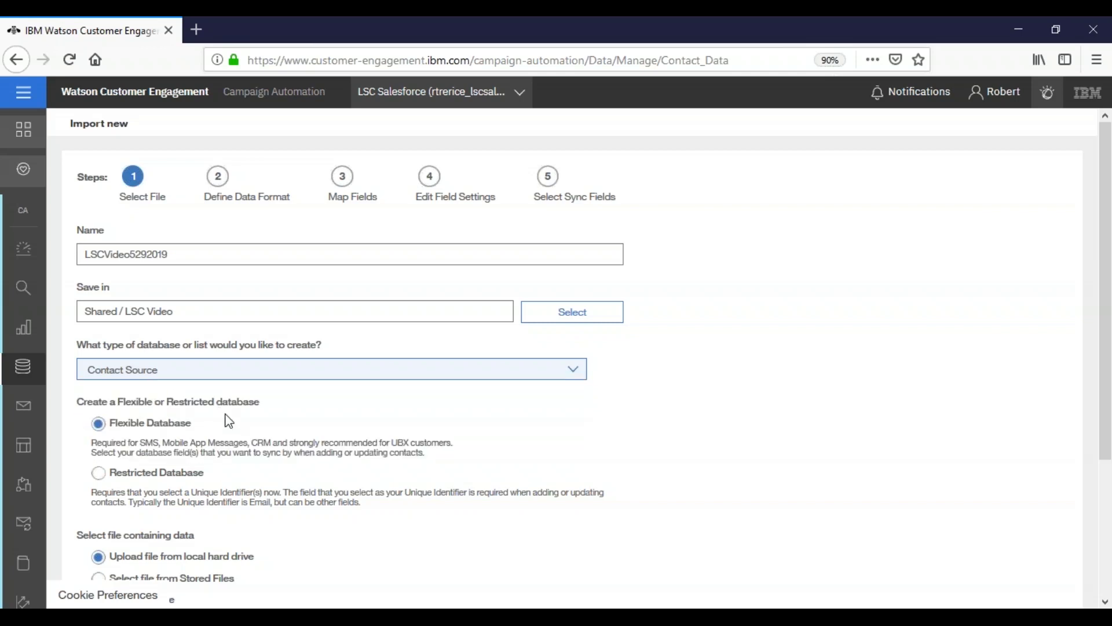
scroll(224, 420, "down", 2)
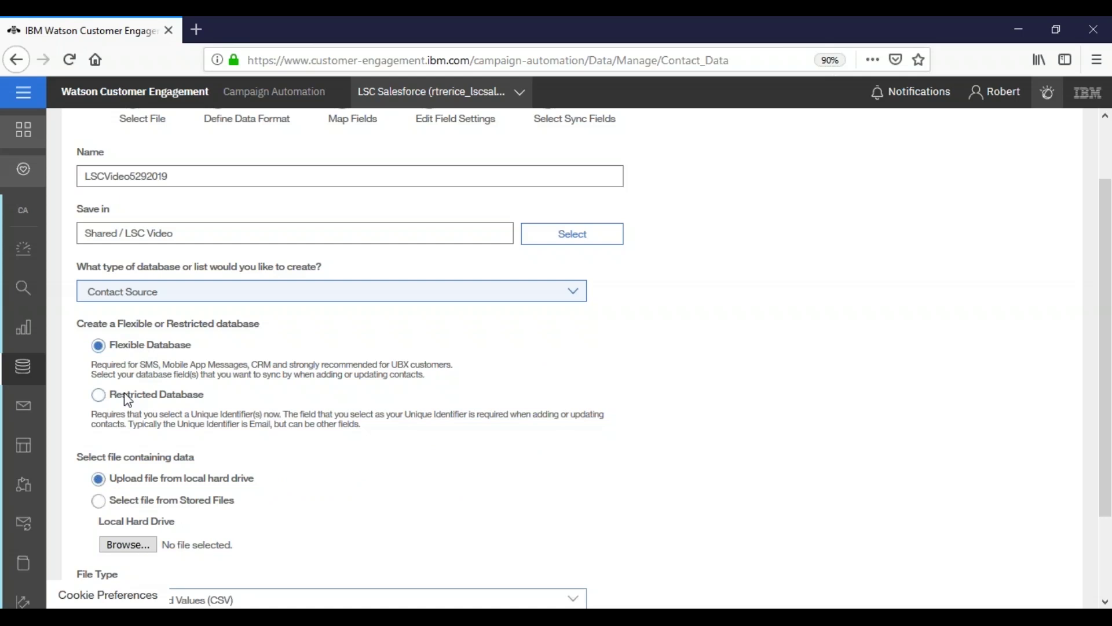
left_click(157, 401)
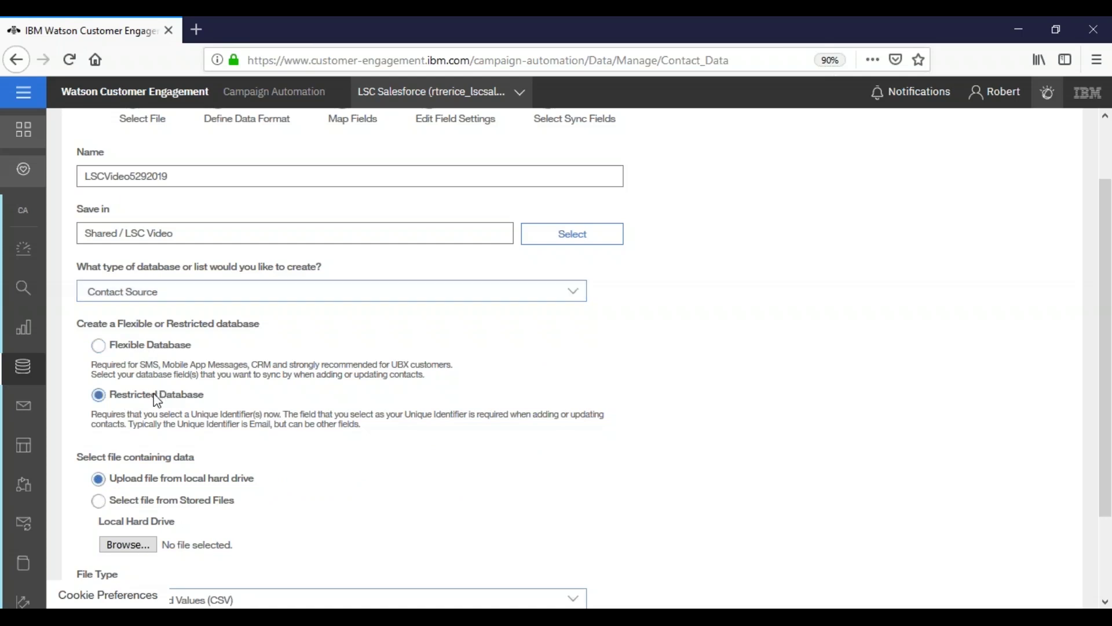
left_click_drag(193, 415, 254, 415)
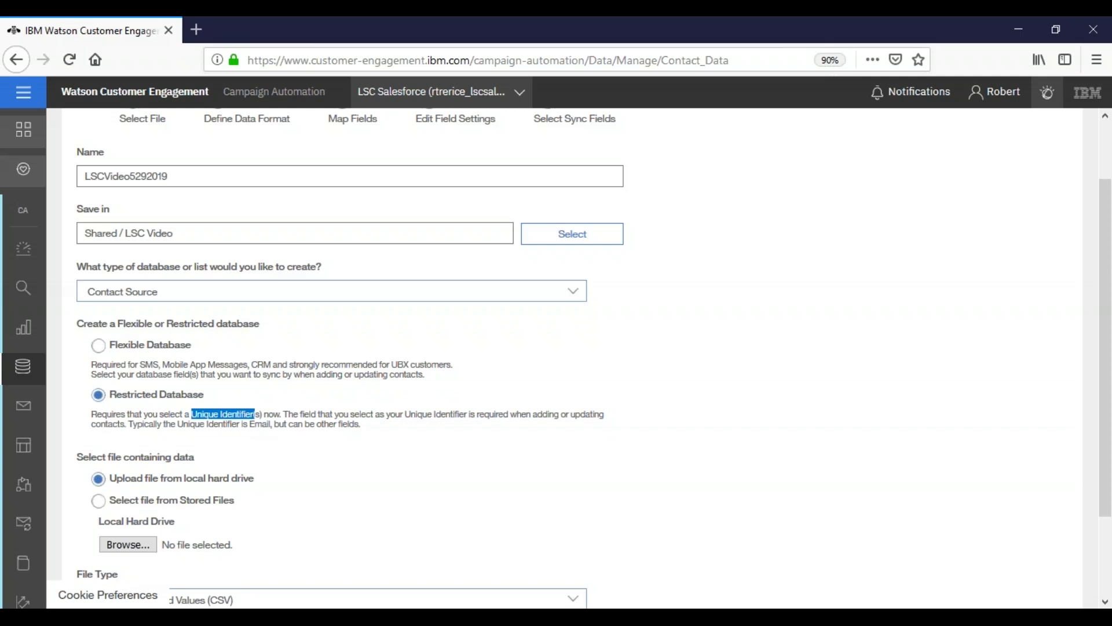
left_click(279, 406)
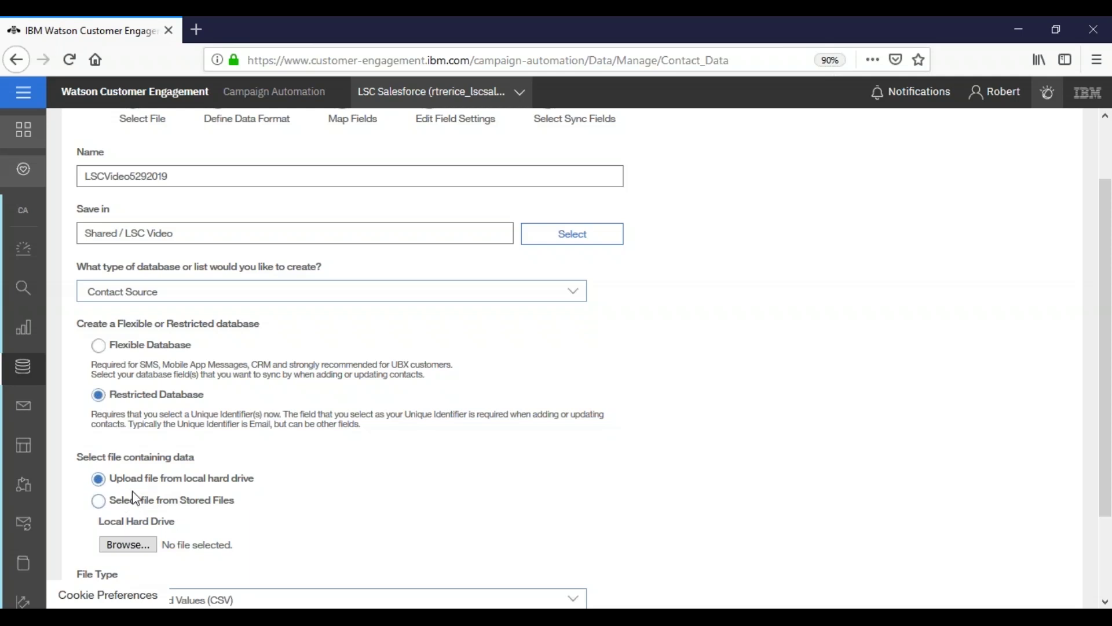
scroll(264, 457, "down", 3)
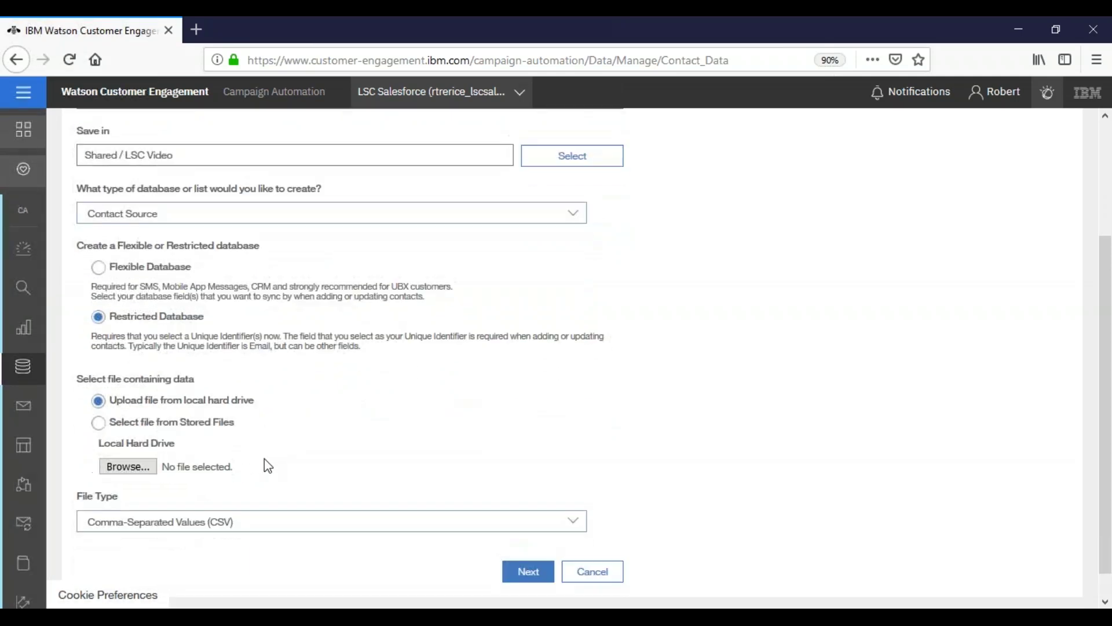
left_click(130, 467)
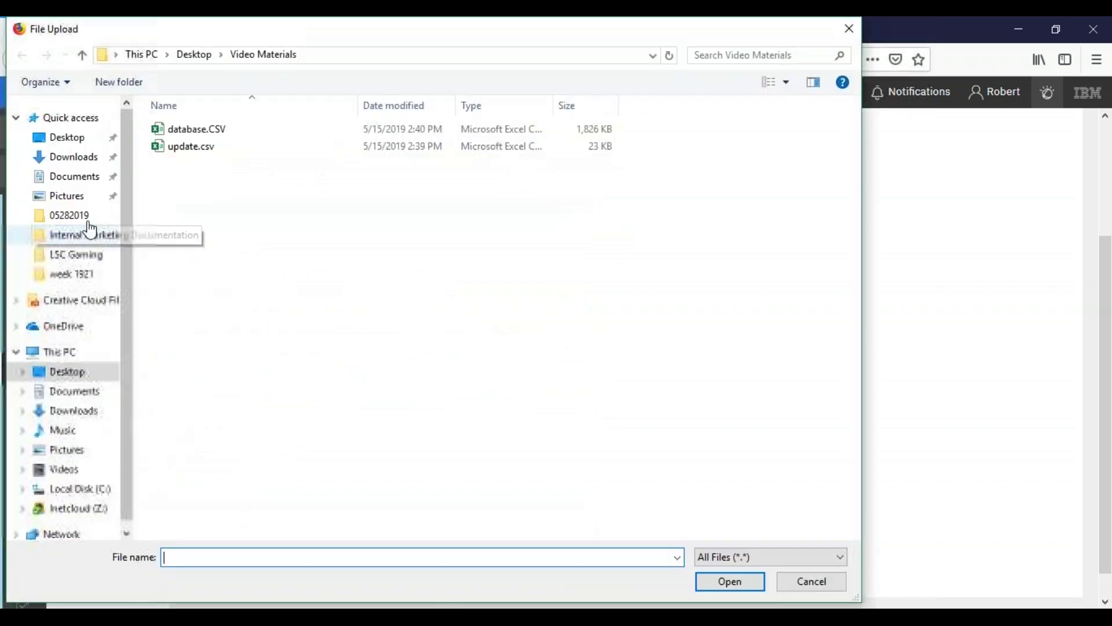
Step: Select database.CSV from the Desktop's Video Materials folder, with the file filter set to All Files
left_click(70, 137)
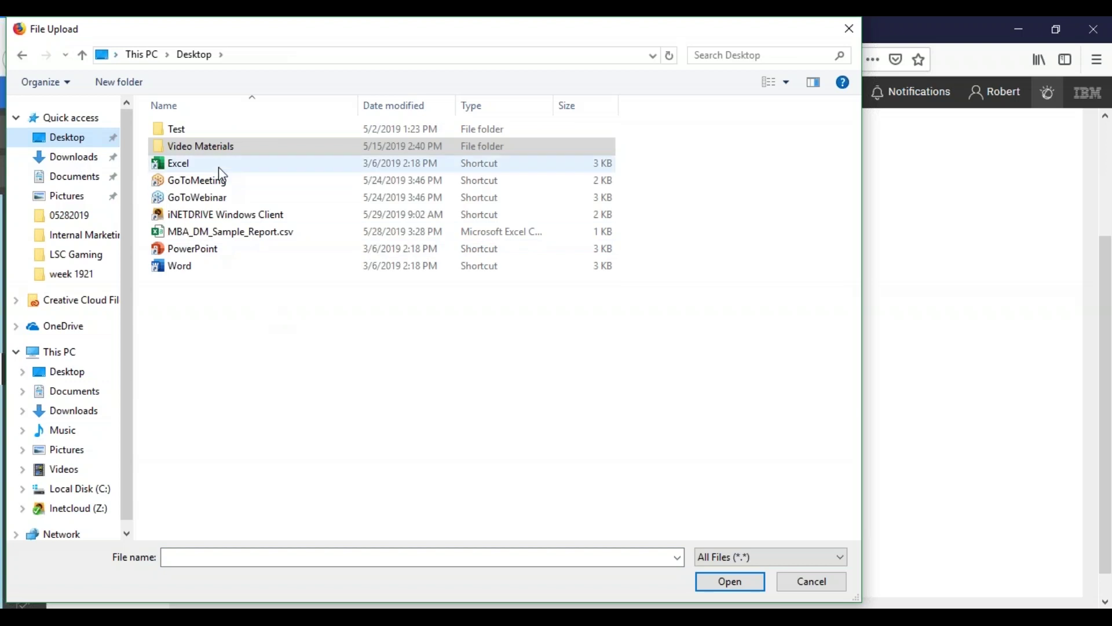
left_click(203, 150)
double_click(204, 150)
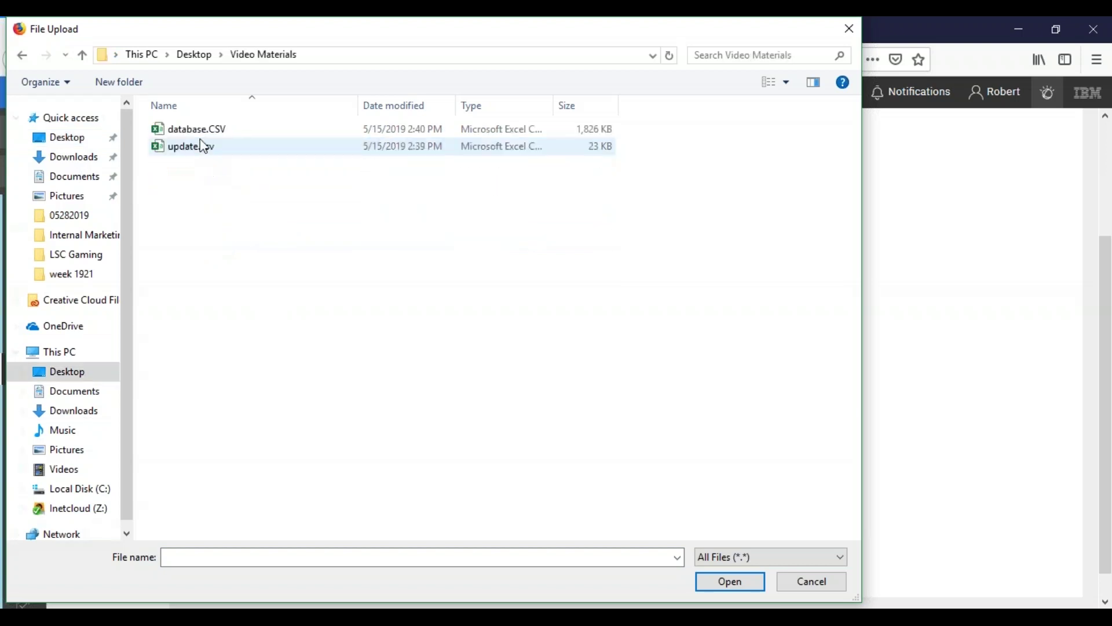
left_click(203, 130)
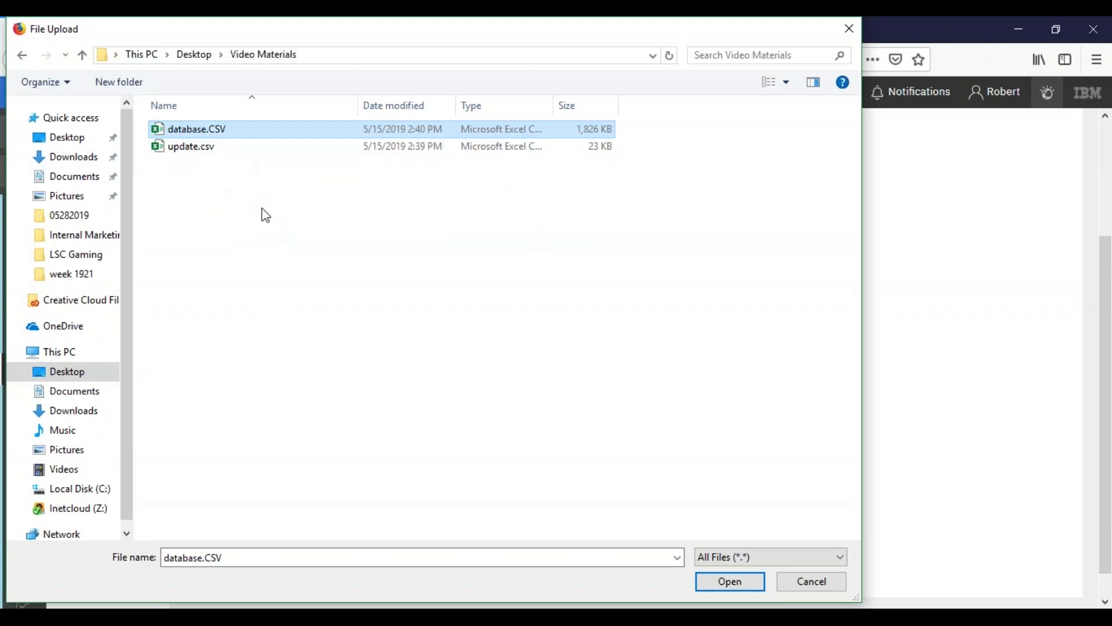
left_click(738, 556)
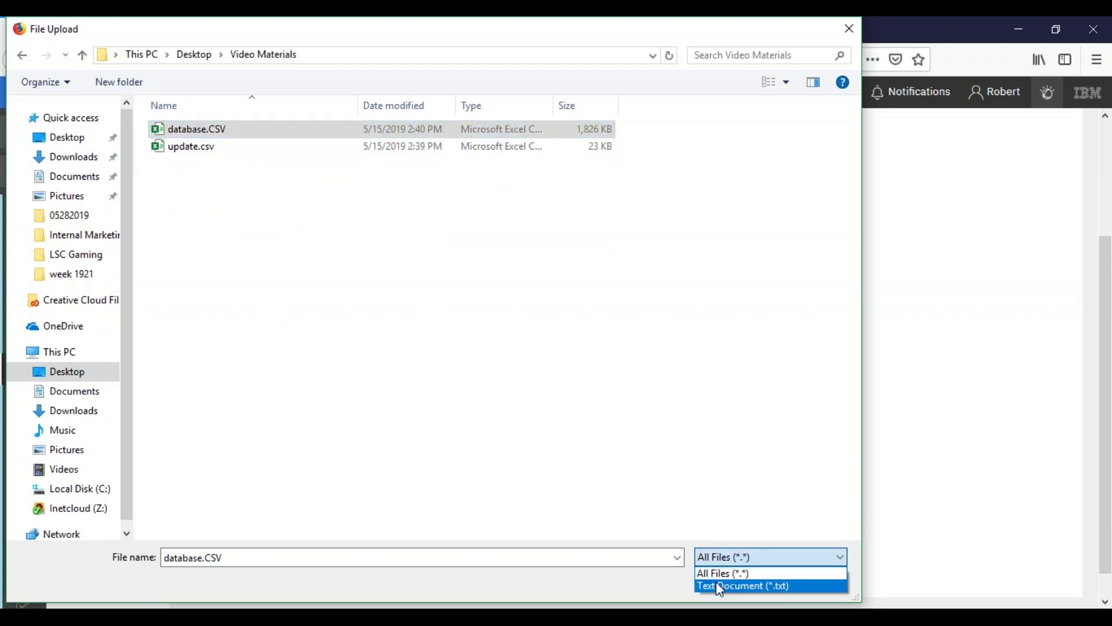
left_click(719, 586)
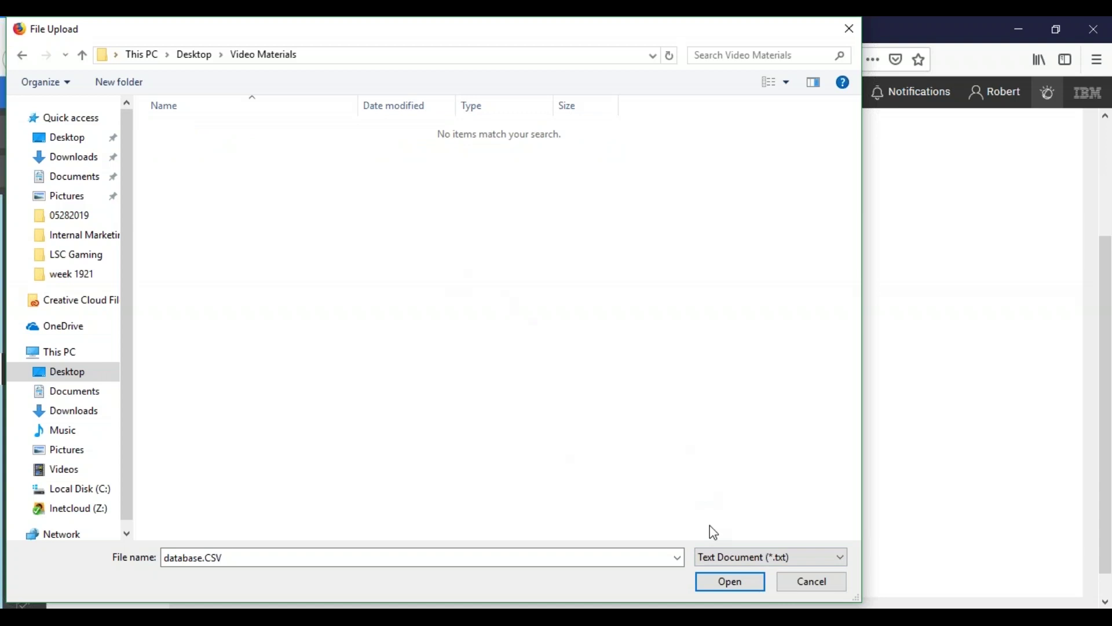
left_click(723, 561)
left_click(723, 572)
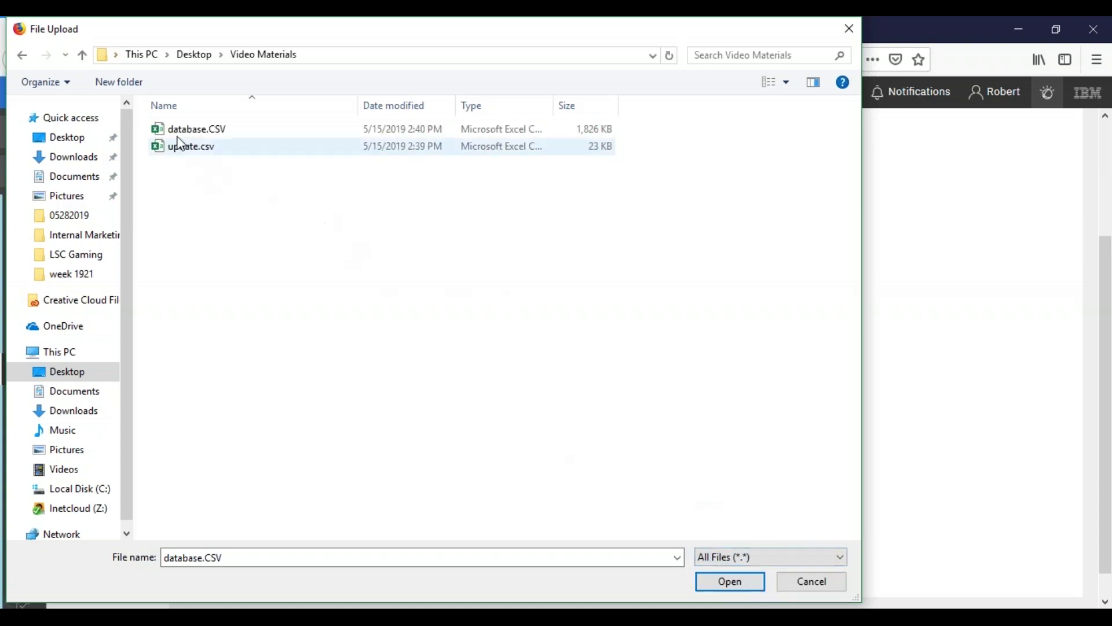
Step: Upload database.CSV as a Comma-Separated Values (CSV) file and proceed to Define Data Format
left_click(729, 581)
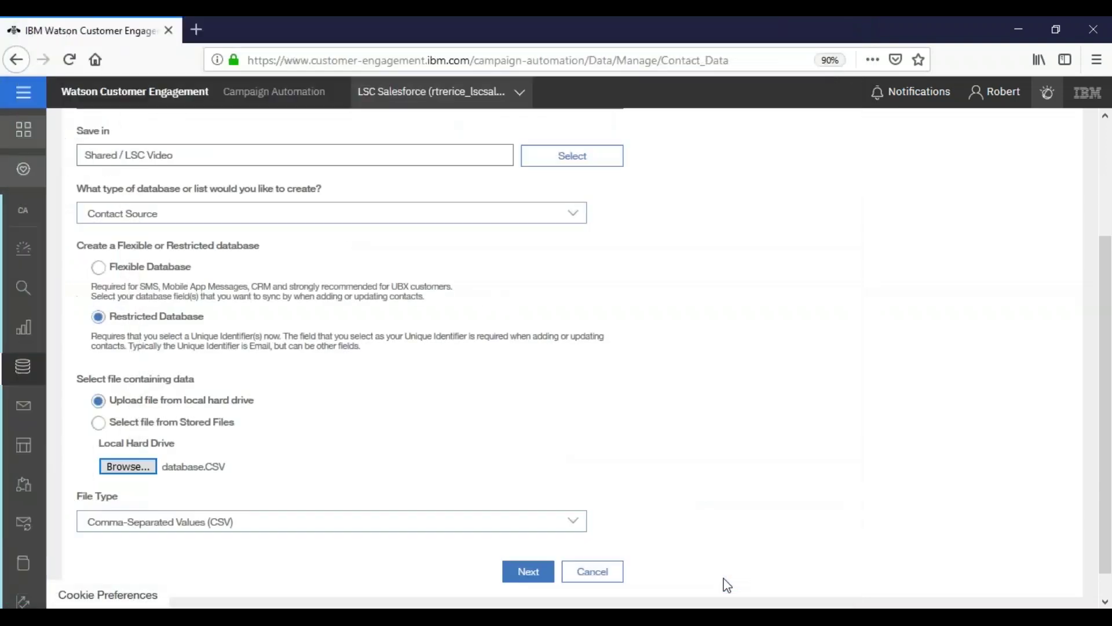
left_click(273, 524)
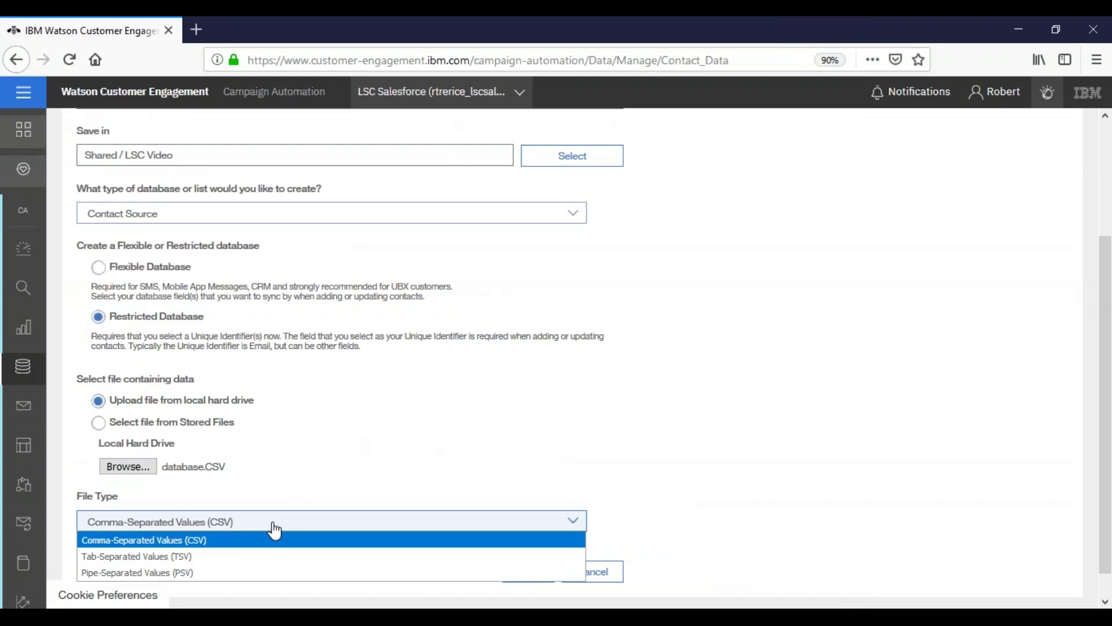
scroll(277, 528, "down", 1)
left_click(281, 499)
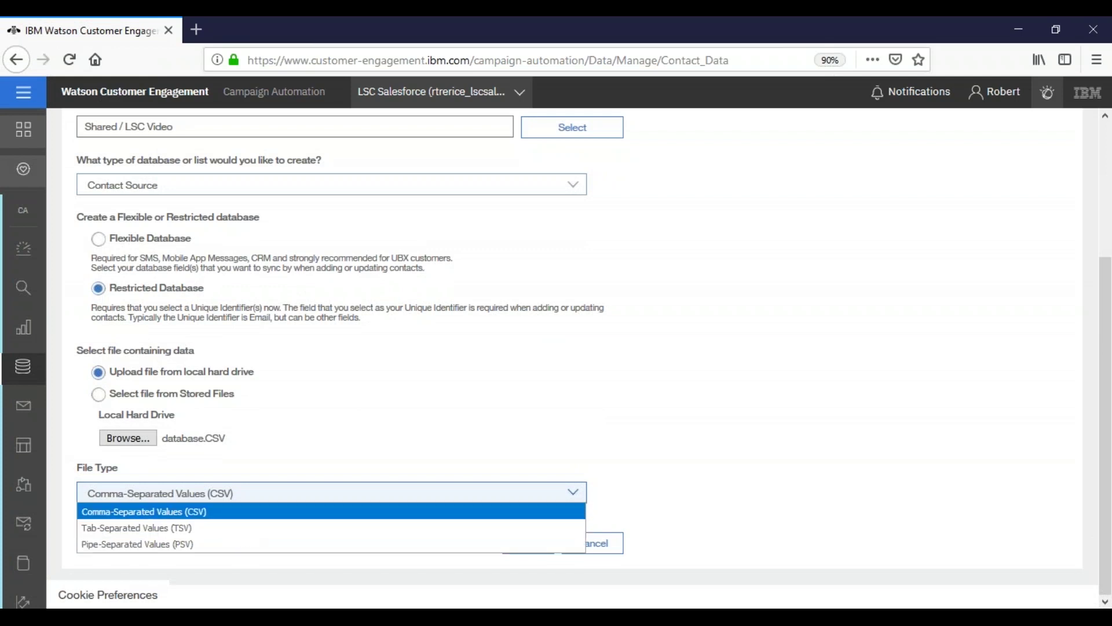
left_click(312, 462)
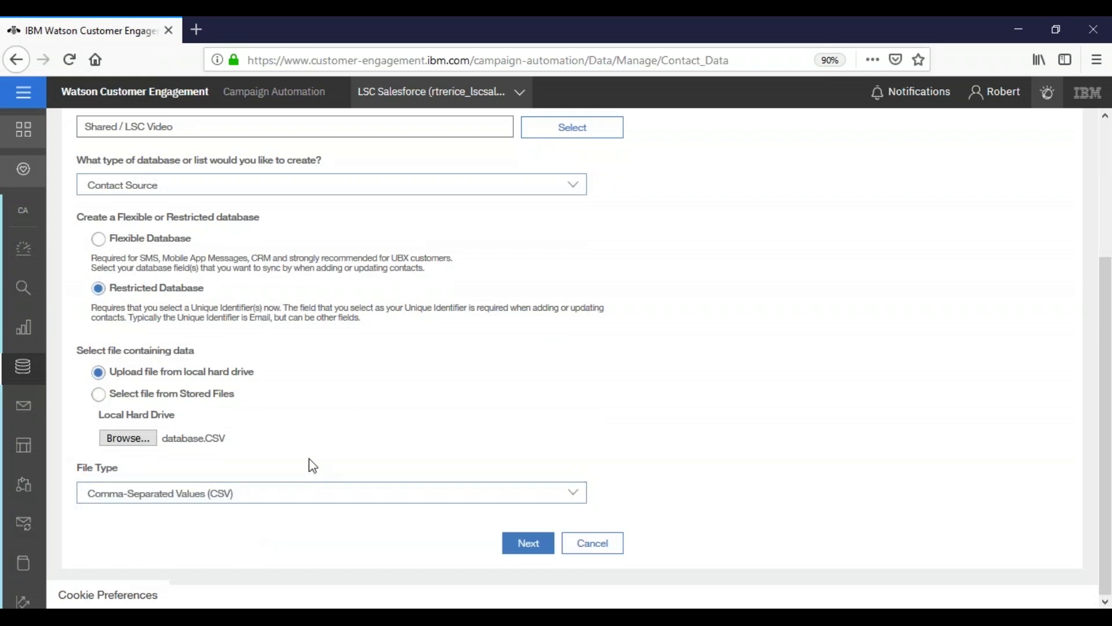
left_click(513, 550)
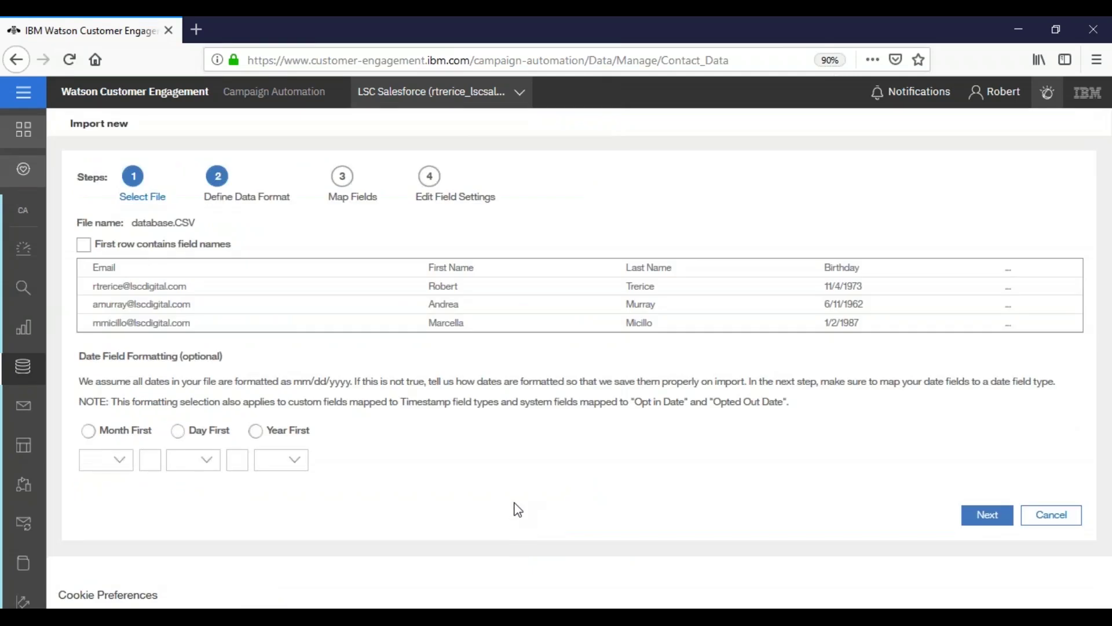
Step: Treat database.CSV's first row as field names: Email, First Name, Last Name, Birthday
left_click(135, 247)
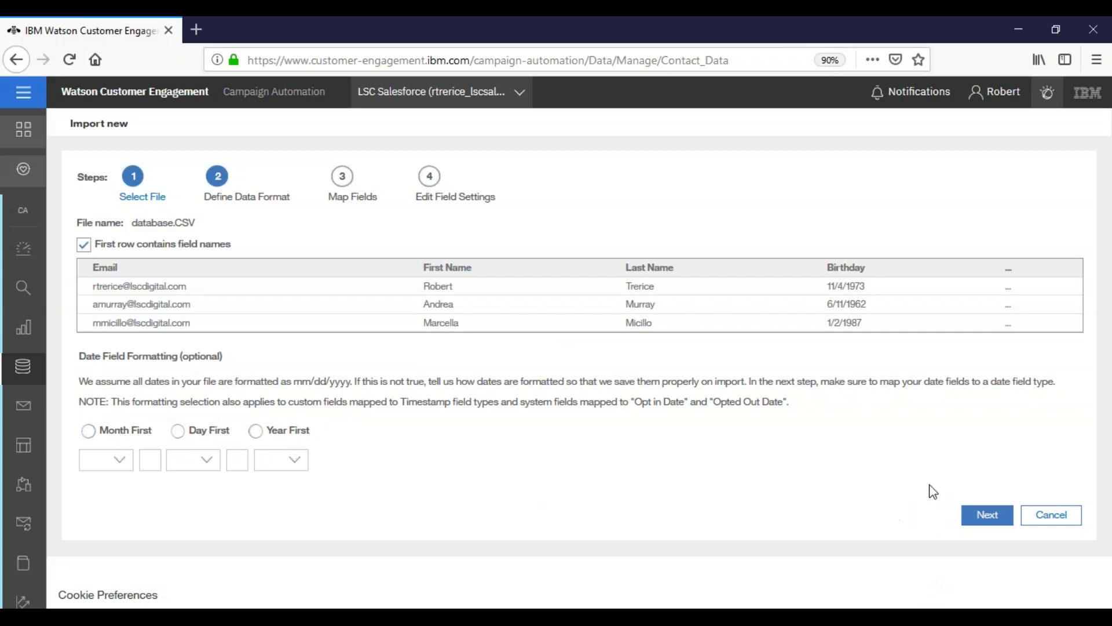
Step: On Map Fields, keep Email mapped to Email and change Birthday's field type from Text to Date
left_click(979, 516)
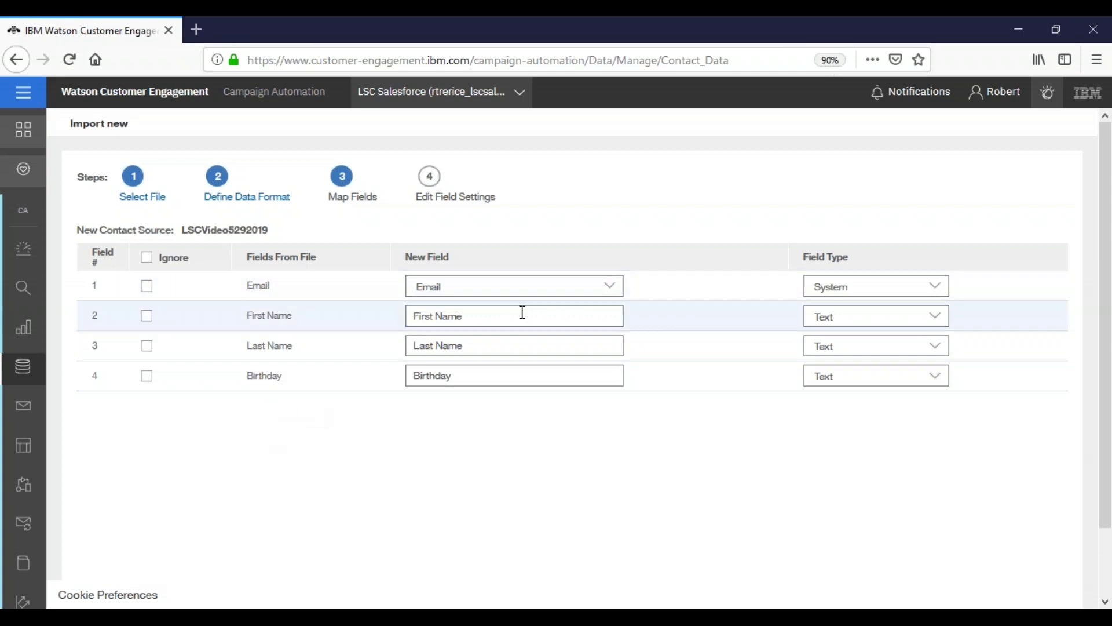
left_click(515, 377)
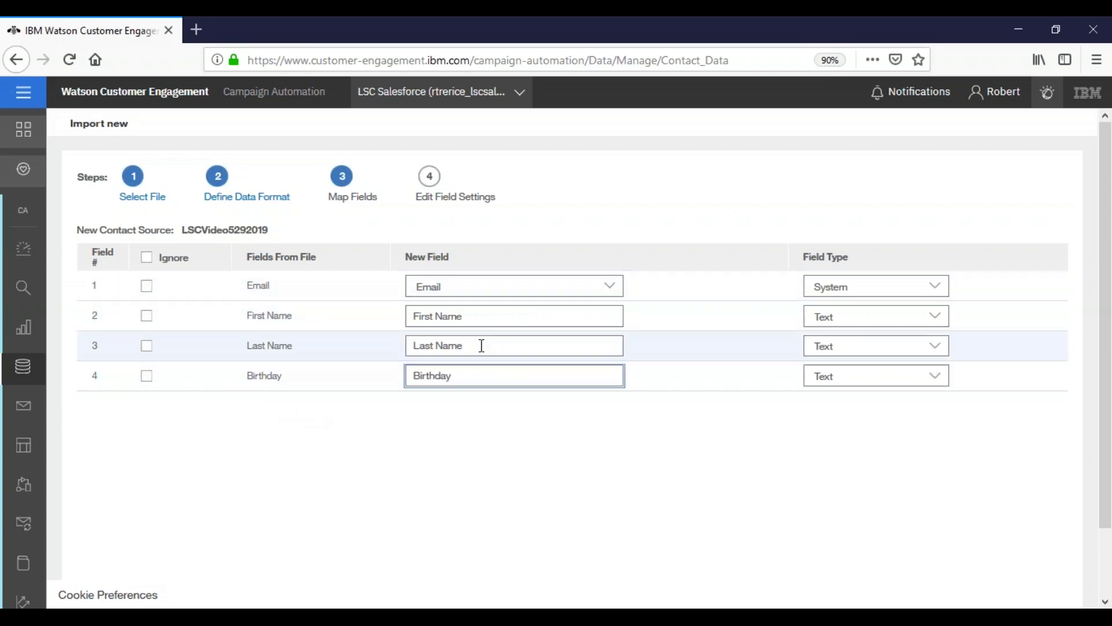
left_click(488, 297)
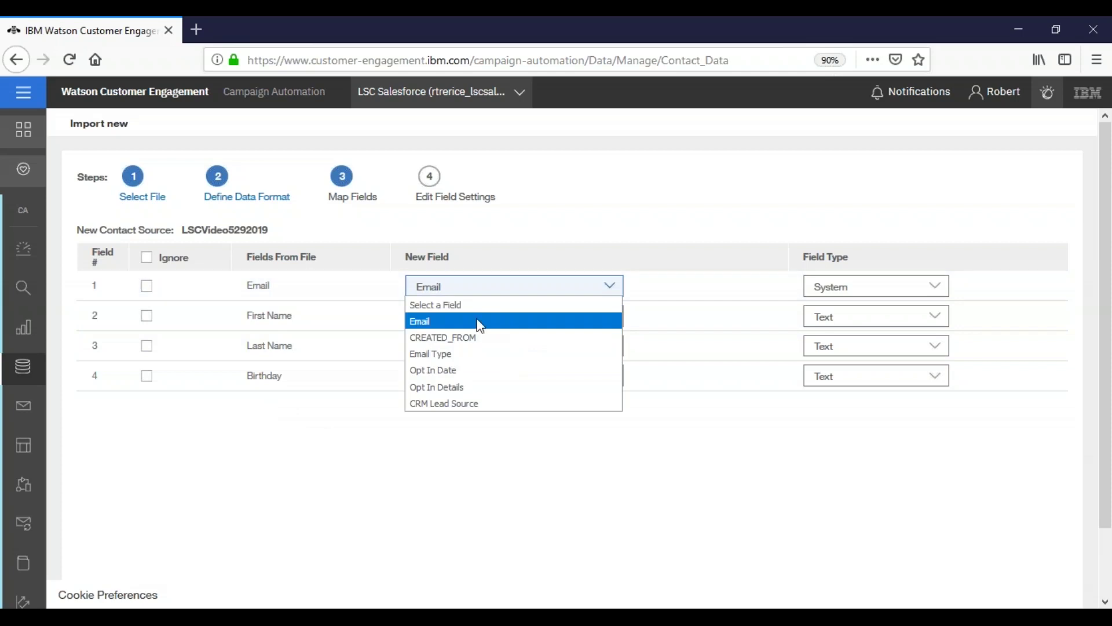
left_click(479, 323)
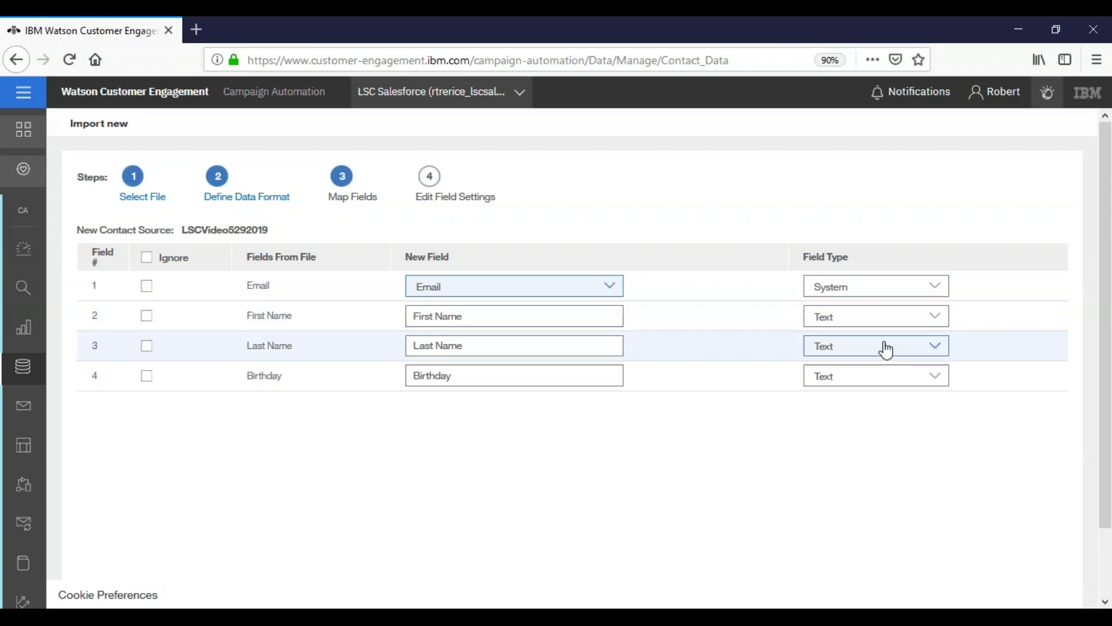
left_click(898, 380)
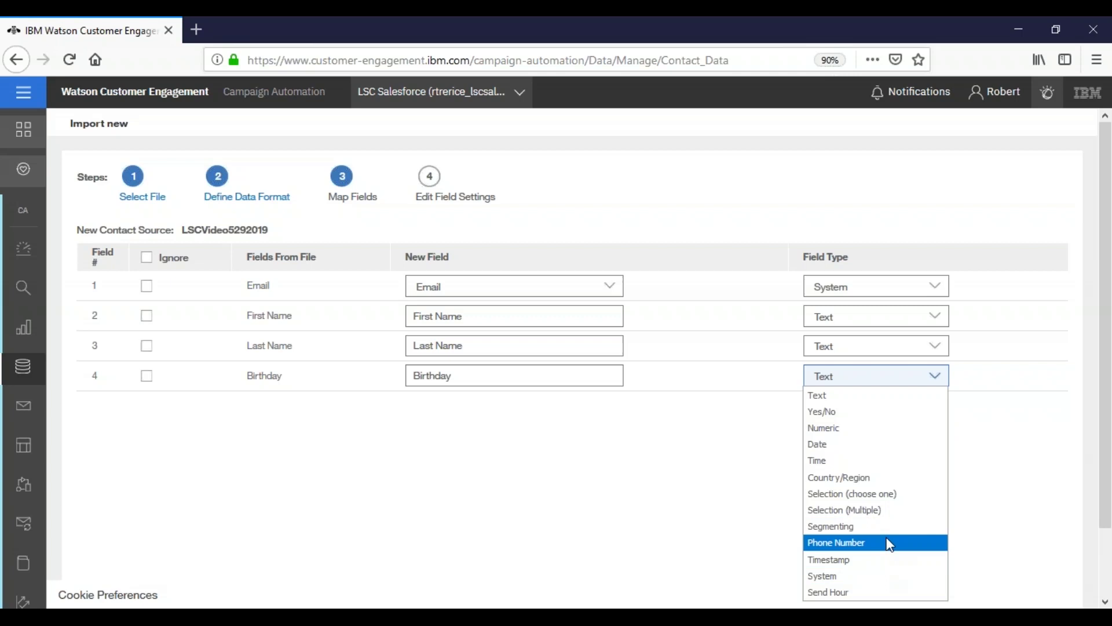
left_click(855, 445)
scroll(859, 457, "down", 1)
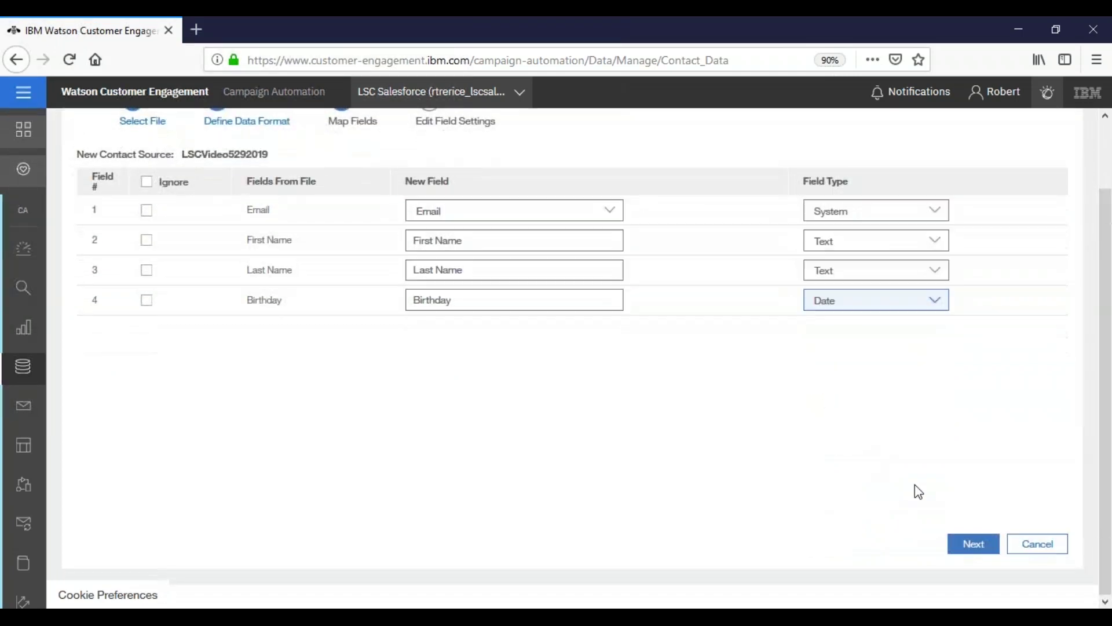
left_click(974, 544)
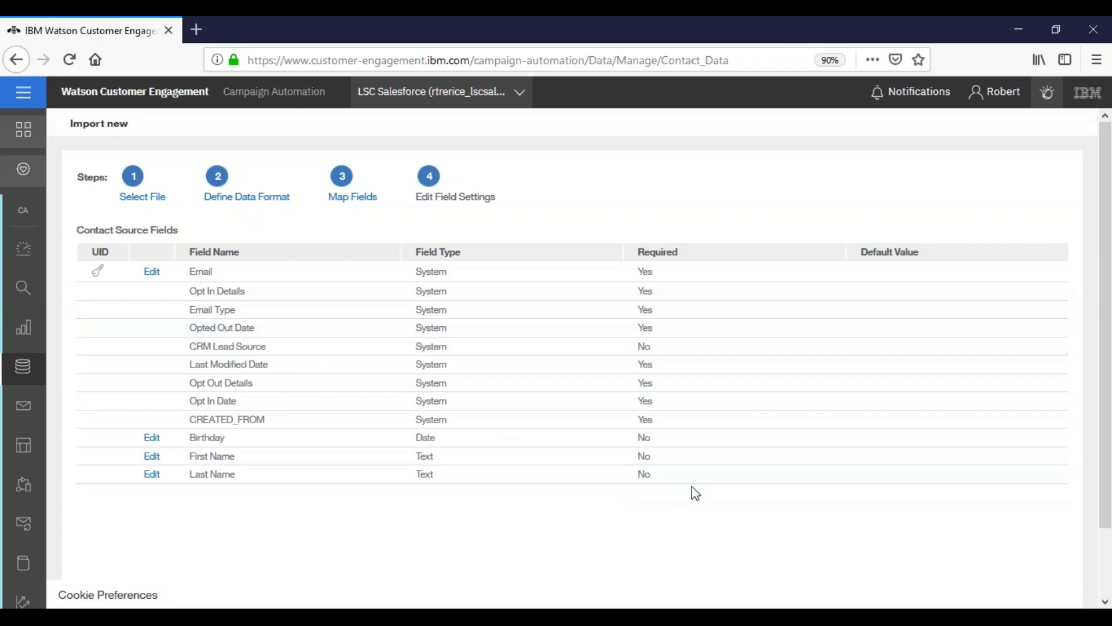
Step: Review the Edit Field Settings table and go on to the import data job summary
scroll(696, 494, "down", 3)
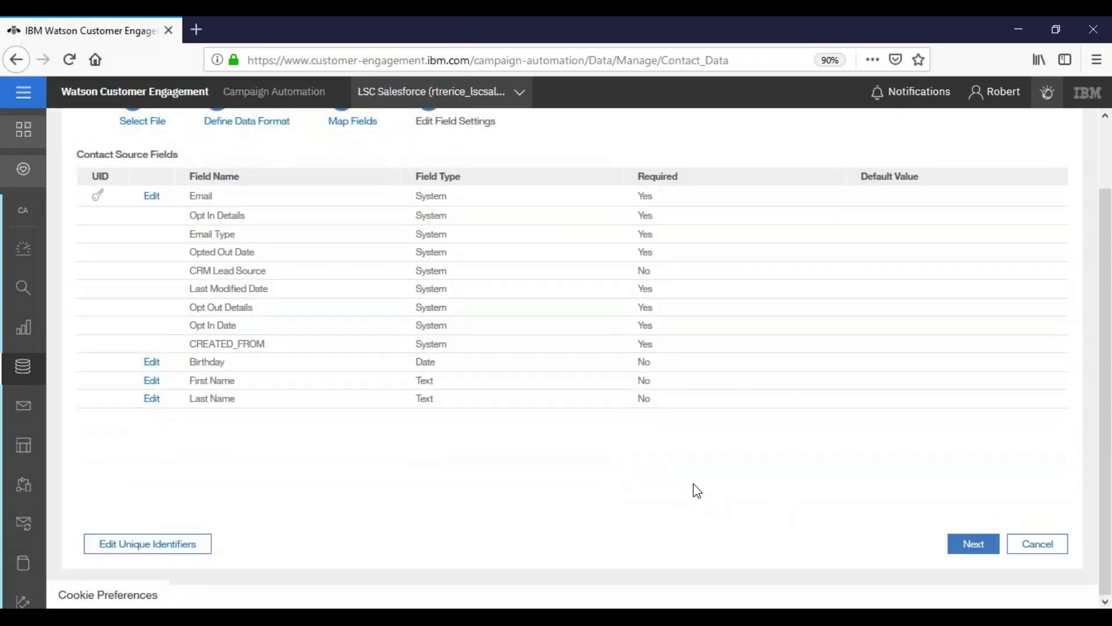
left_click(962, 548)
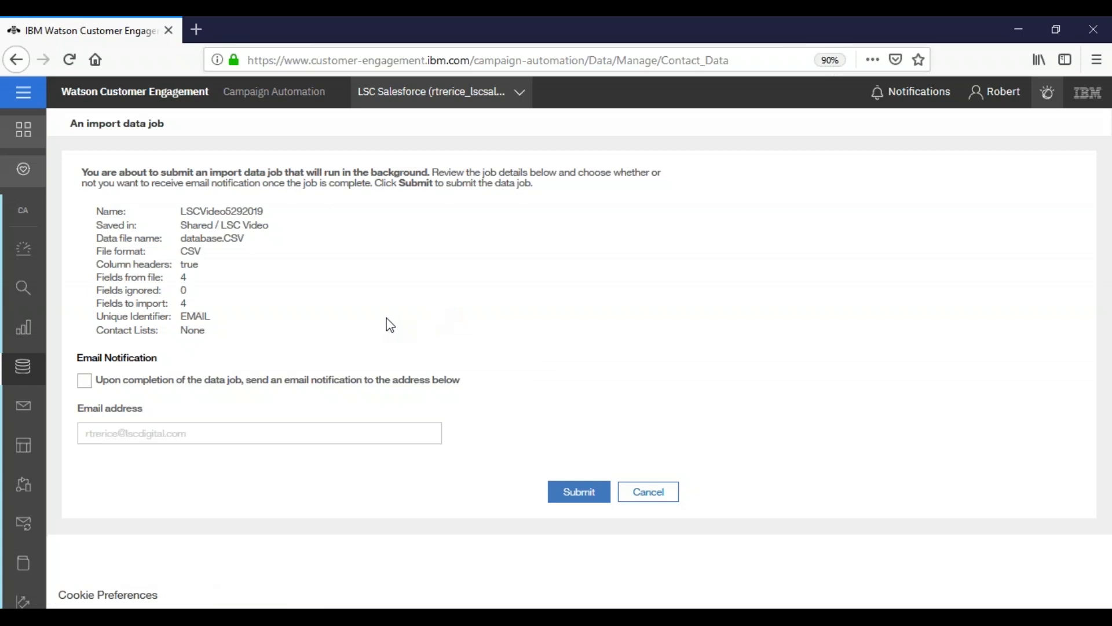
Step: Request an email notification on completion and submit the database.CSV import job
left_click(145, 385)
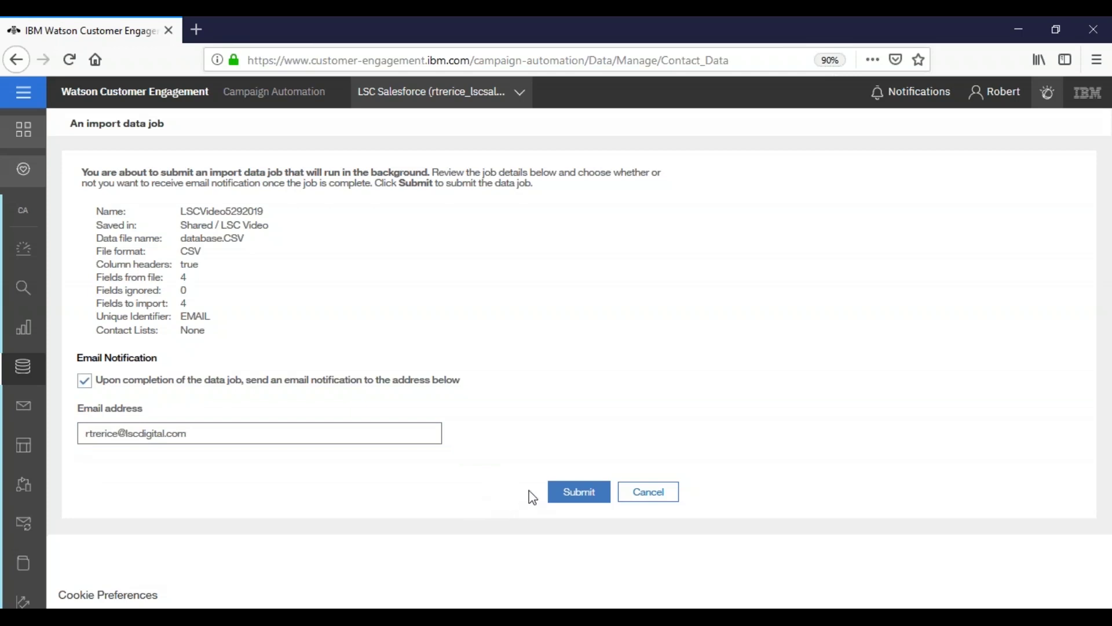
left_click(574, 498)
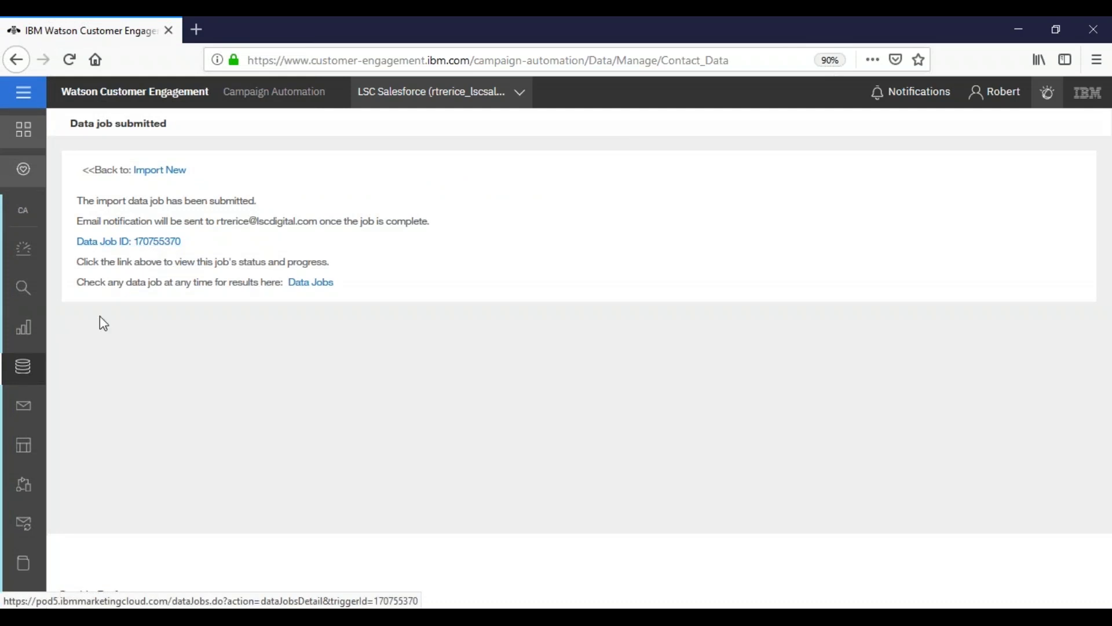
Step: Wait for the Data job submitted confirmation showing the Data Job ID link
mouse_move(23, 376)
mouse_move(68, 367)
mouse_move(243, 406)
Step: Open the job's detail page, download its bad-rows Results Log, and refresh the job progress
left_click(161, 243)
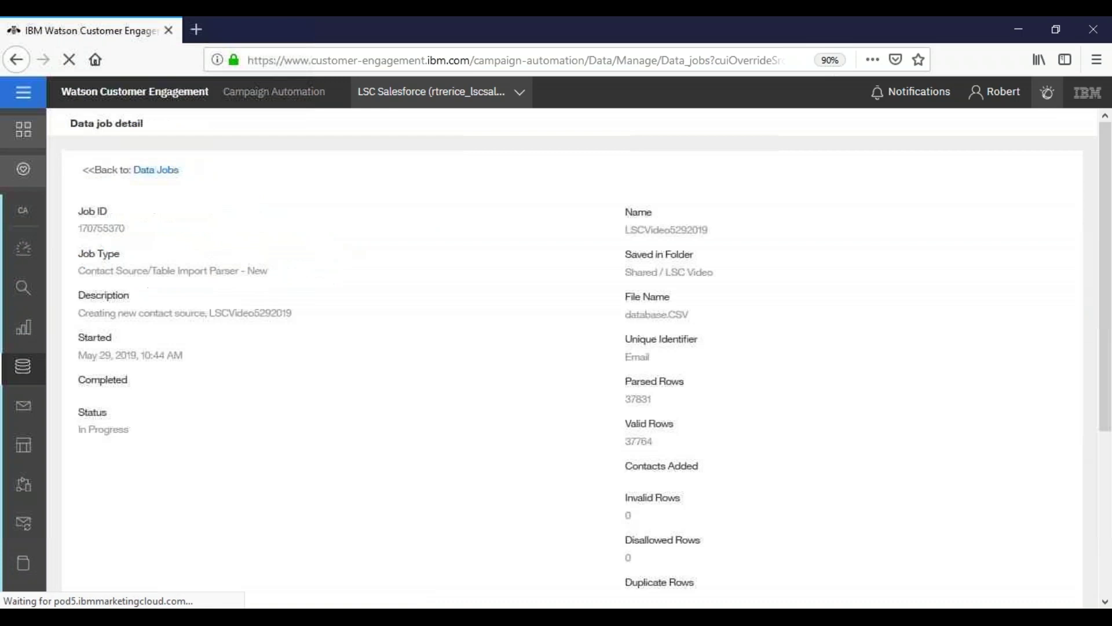
scroll(336, 328, "down", 2)
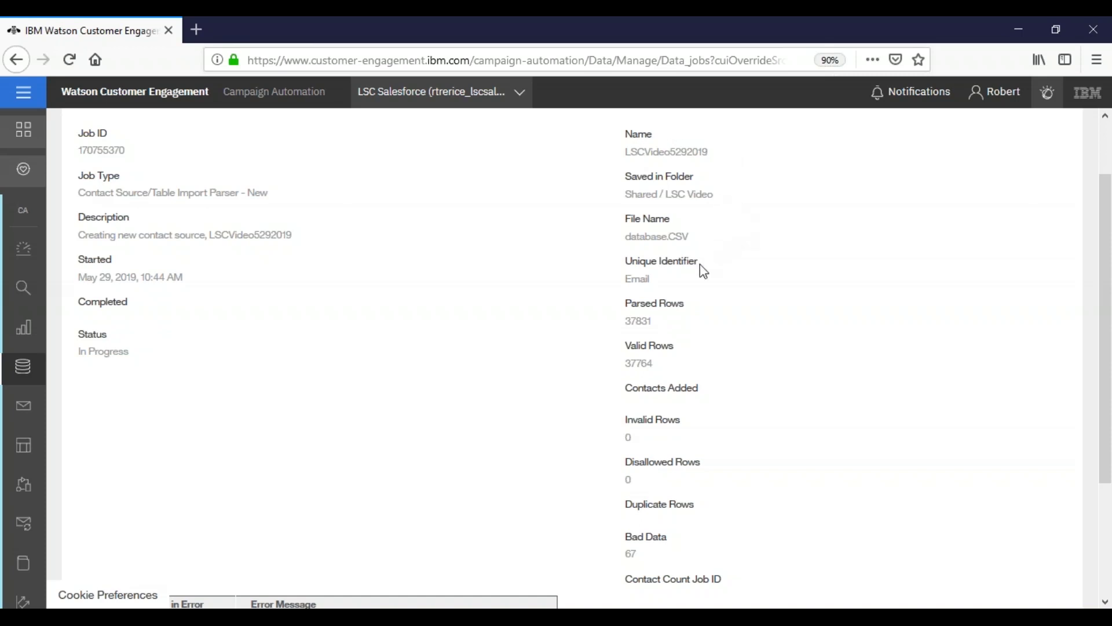
scroll(685, 284, "down", 3)
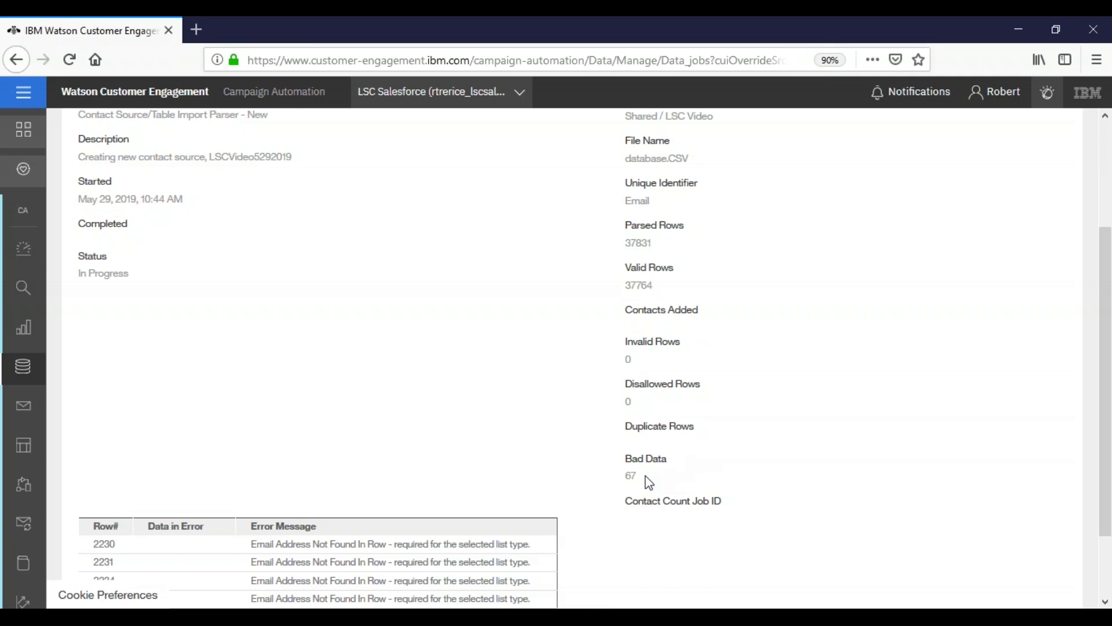
scroll(649, 482, "down", 2)
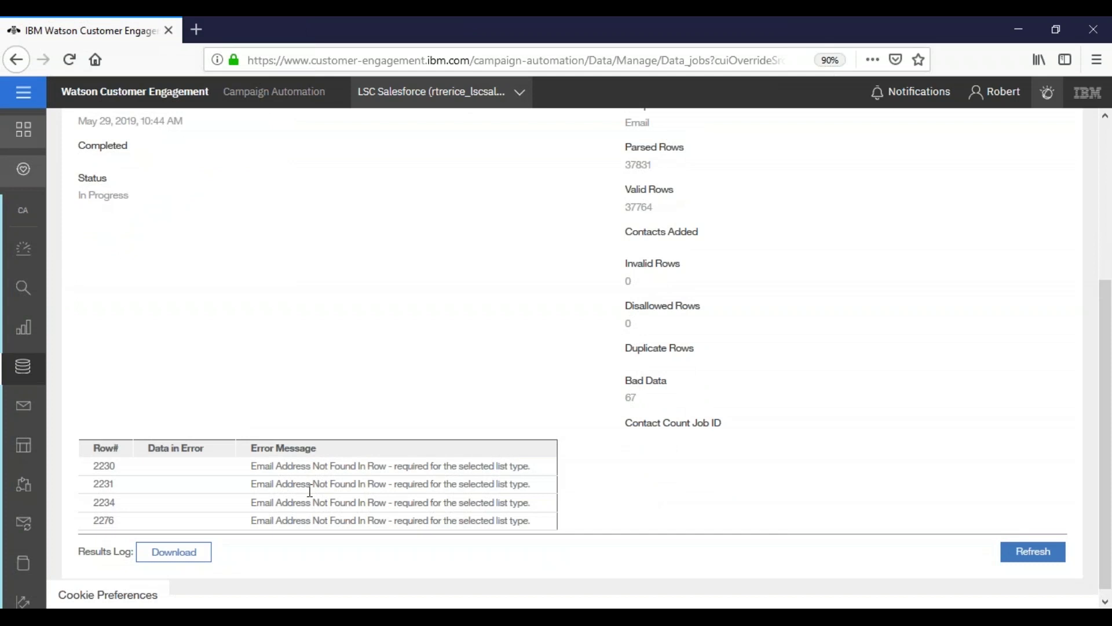
left_click(162, 565)
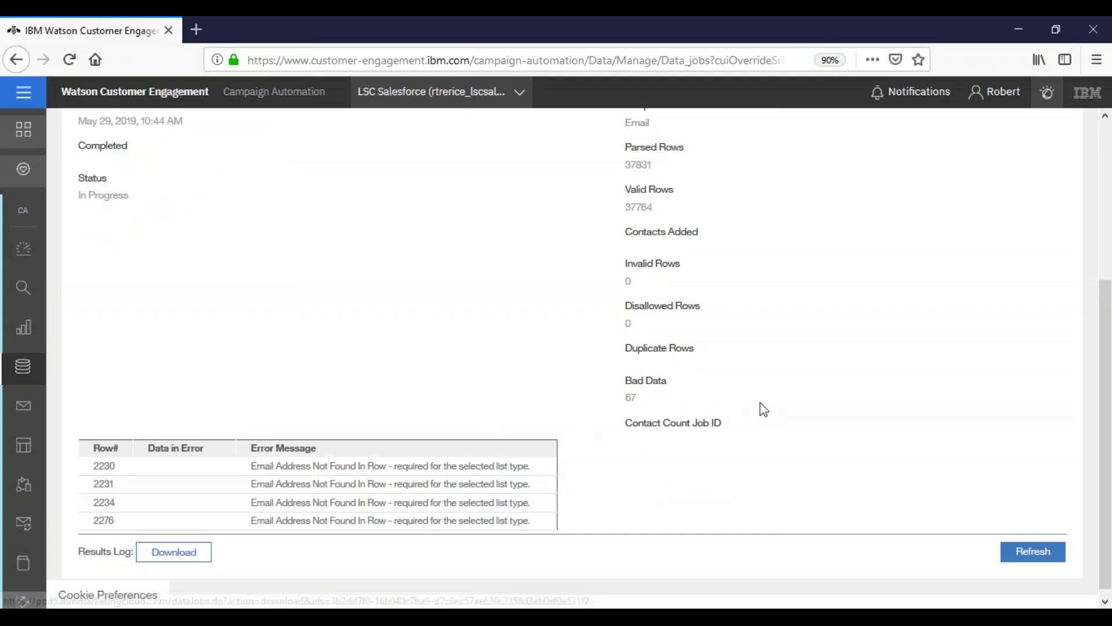
left_click(1027, 559)
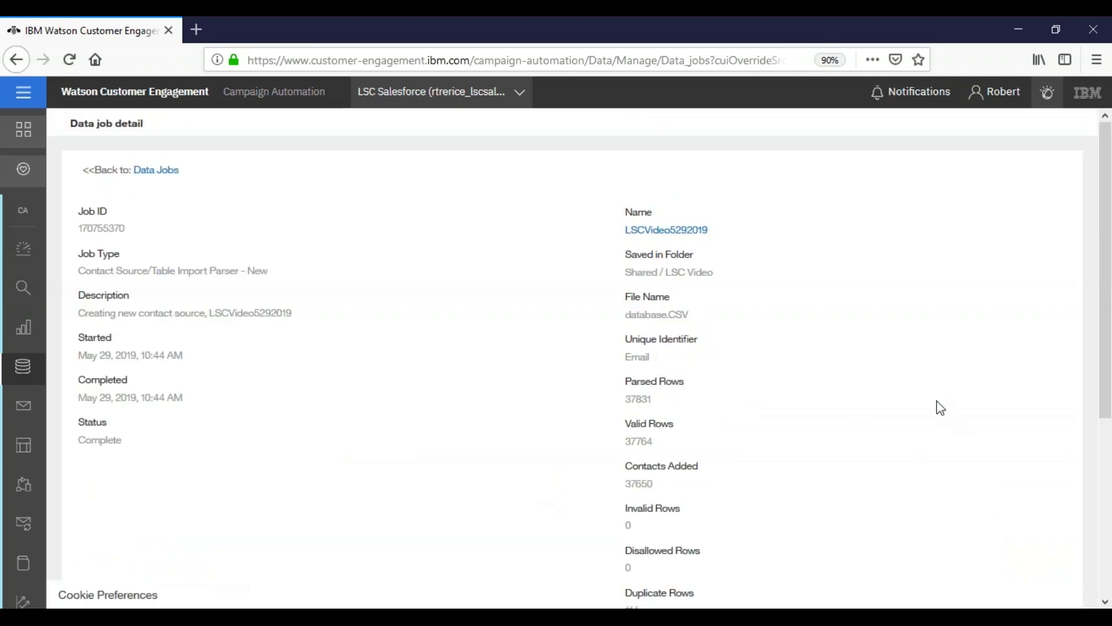
scroll(854, 334, "down", 3)
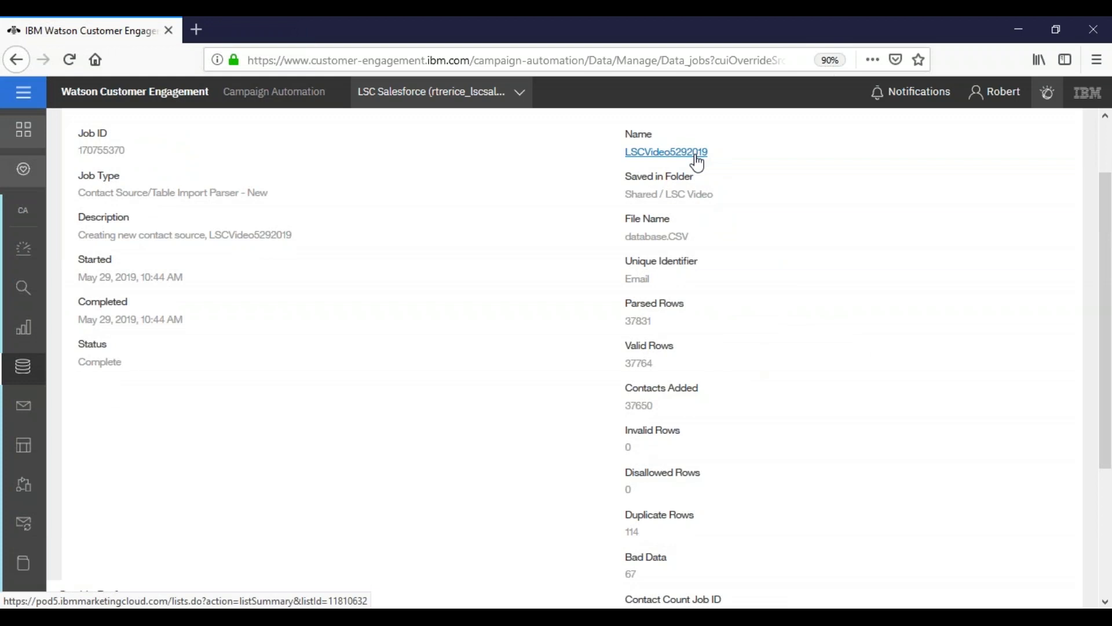
scroll(709, 315, "down", 2)
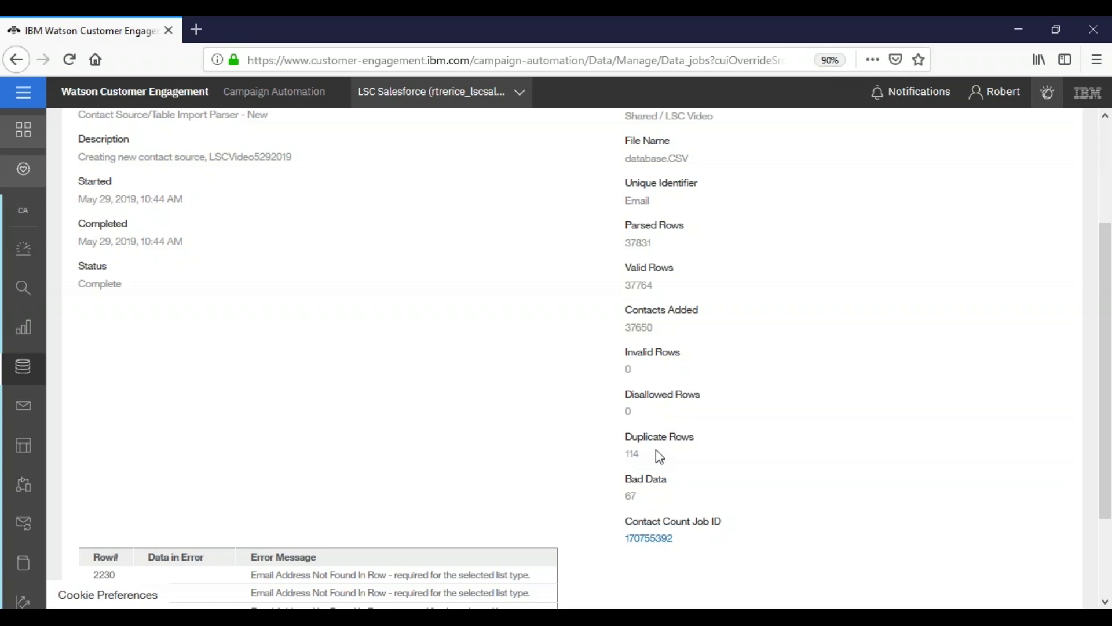
scroll(718, 440, "up", 3)
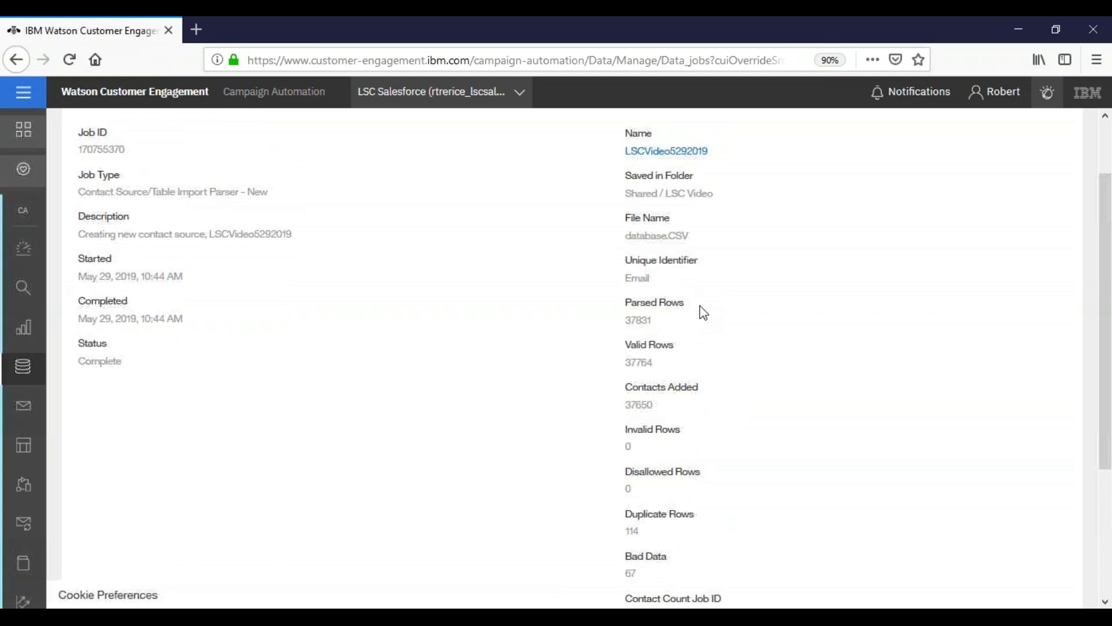
scroll(701, 307, "down", 5)
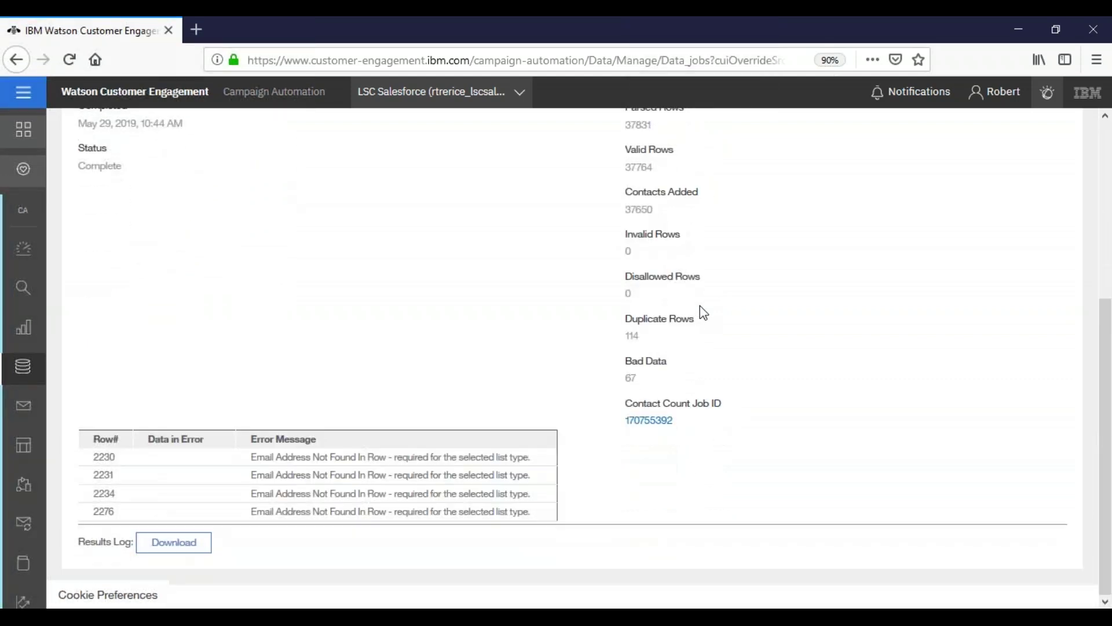
scroll(700, 306, "up", 3)
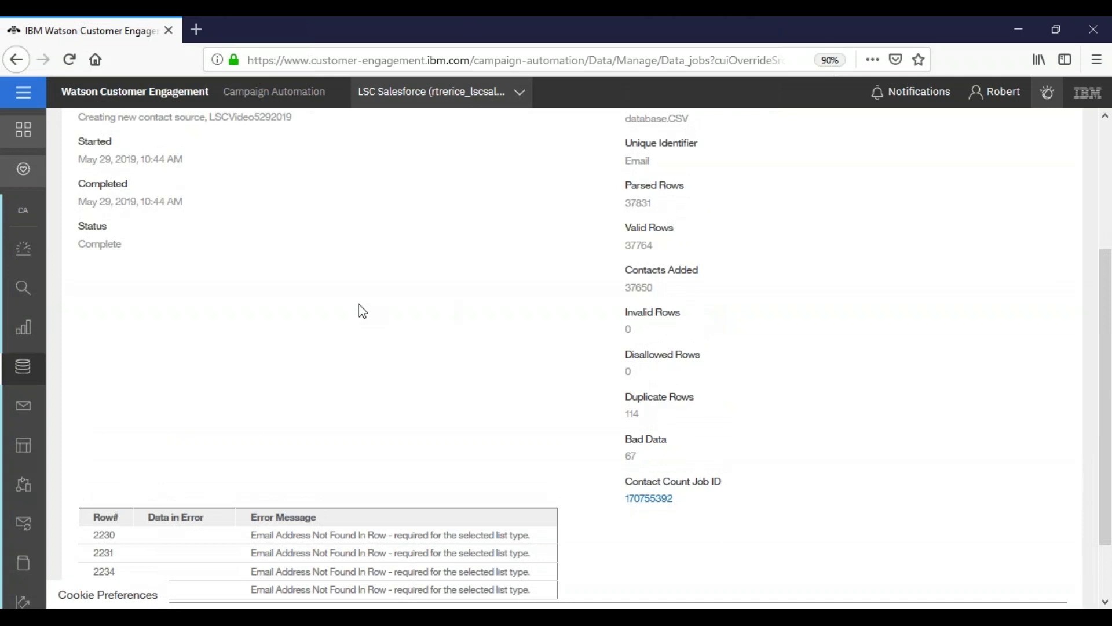
Step: Select LSCVideo5292019 in the LSC Video data folder and choose Import > Update Existing
mouse_move(29, 370)
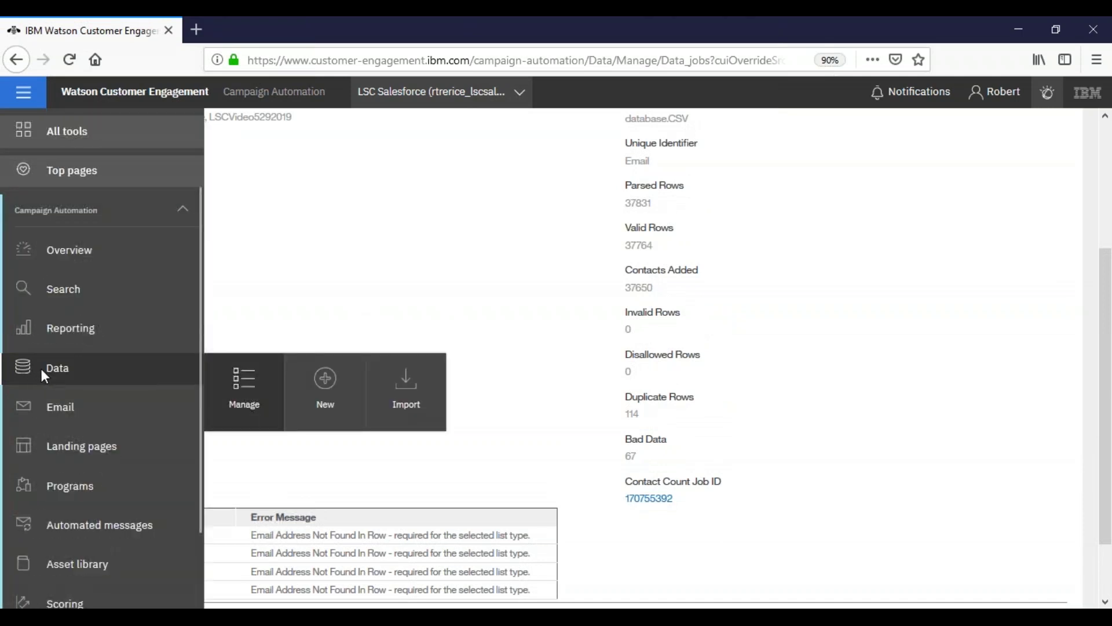
mouse_move(263, 396)
left_click(246, 447)
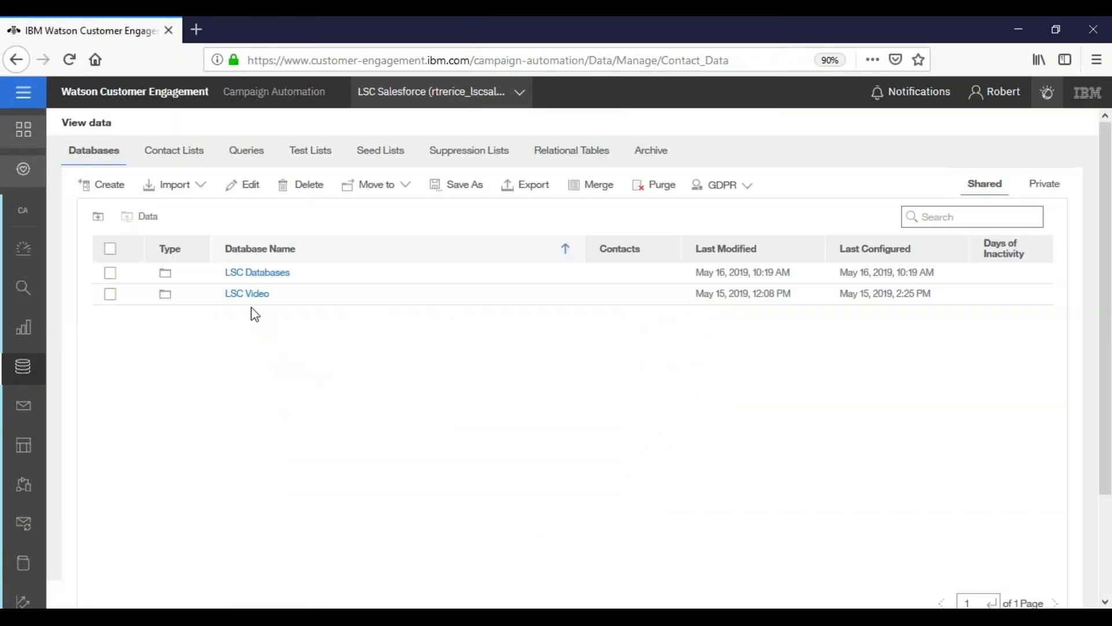
left_click(249, 294)
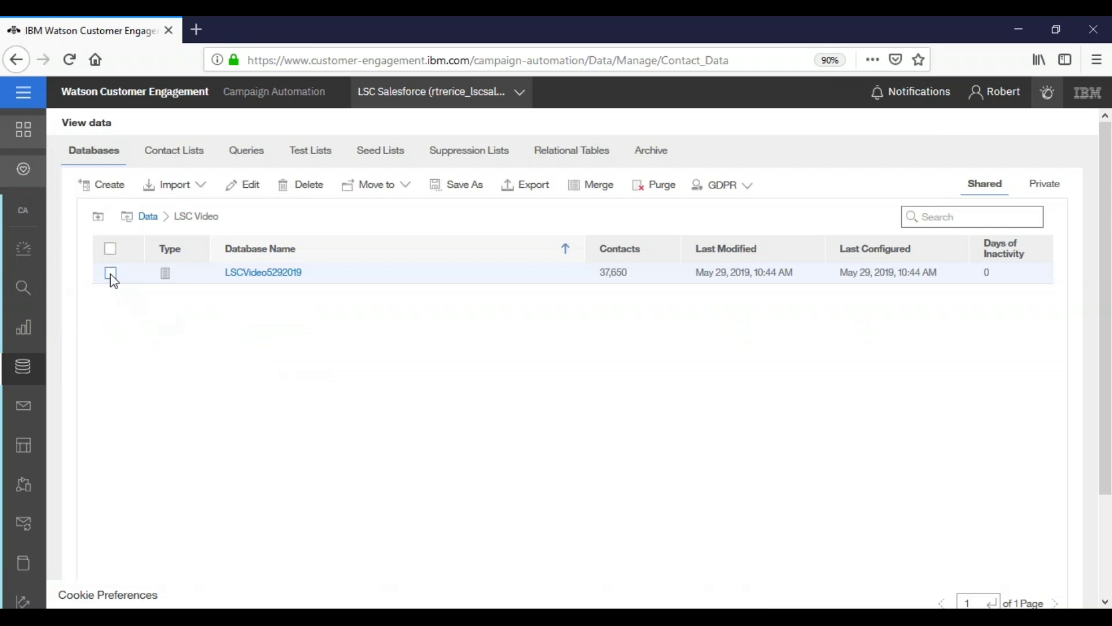
left_click(111, 273)
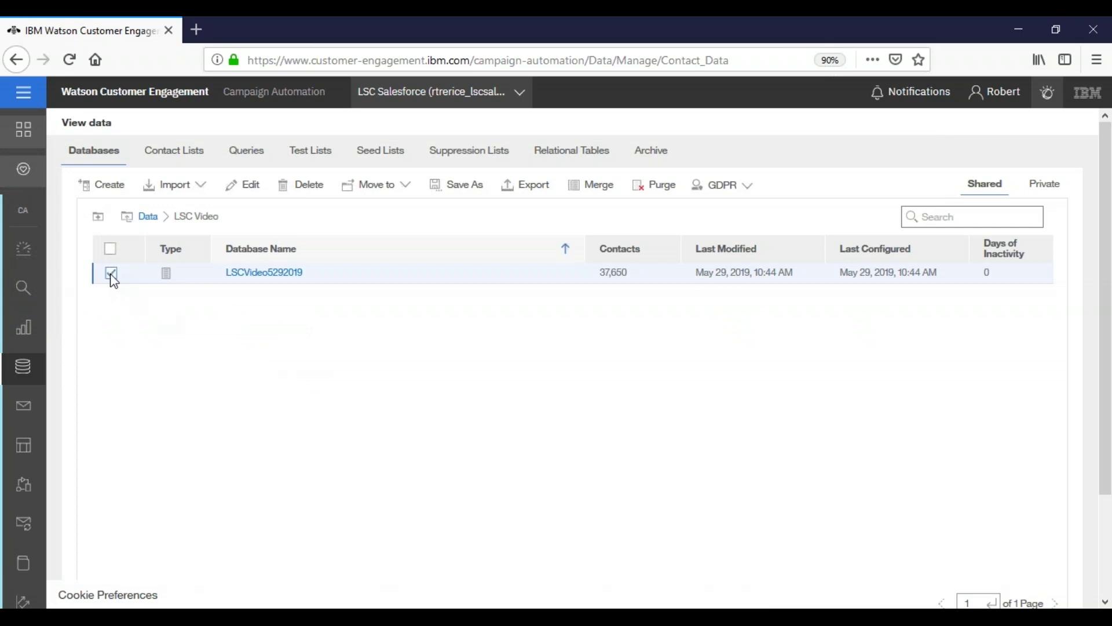
left_click(186, 192)
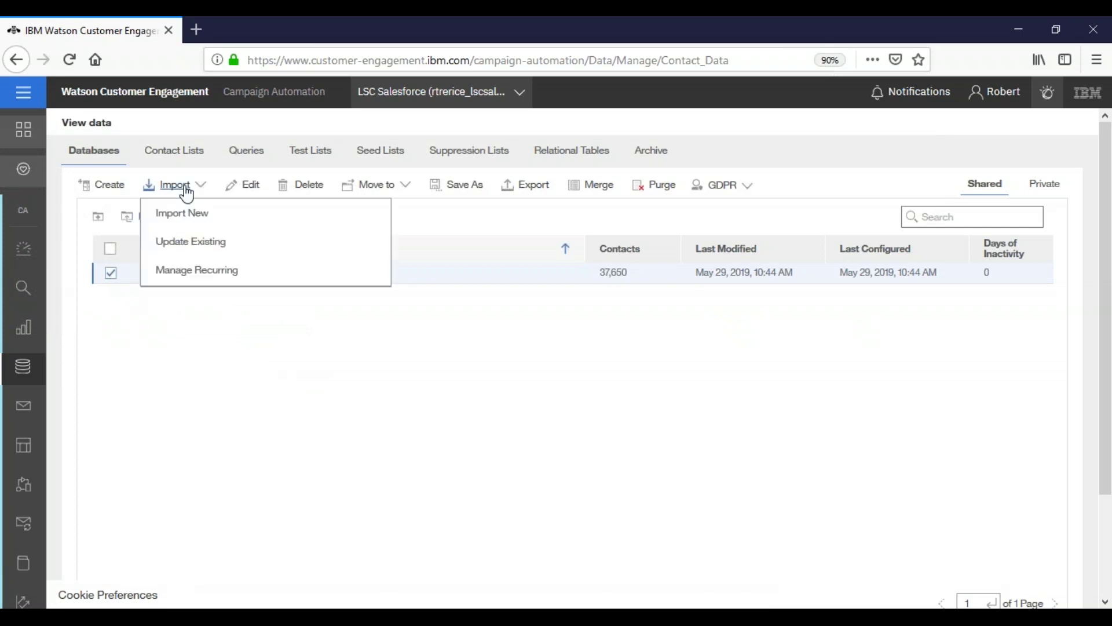
left_click(168, 251)
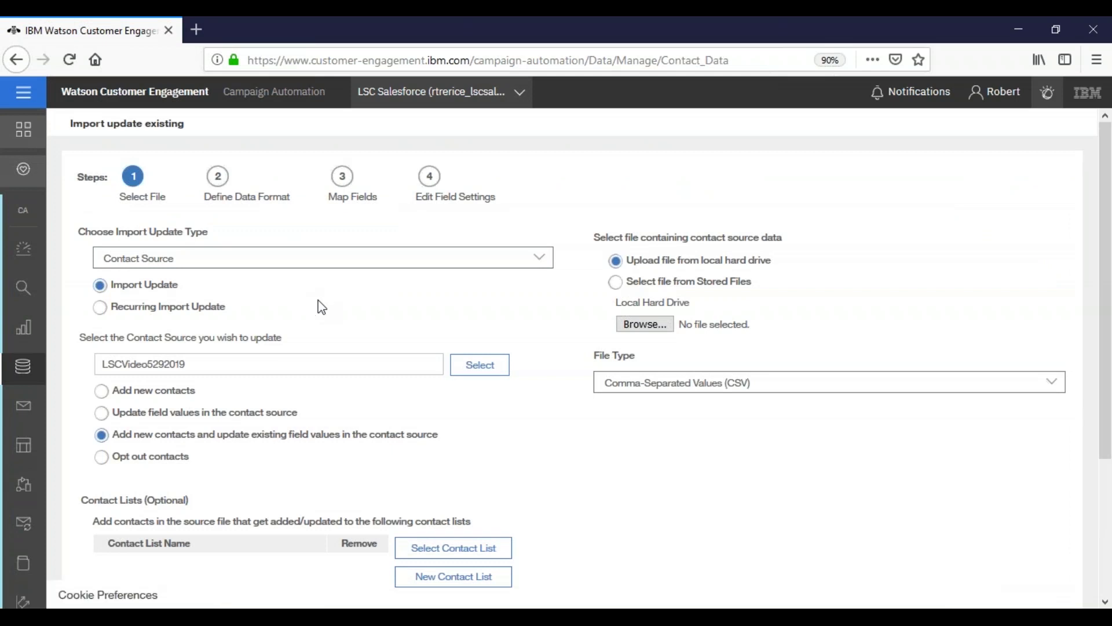
Step: Scroll the Import update existing form down to the Contact Lists section
scroll(514, 318, "down", 3)
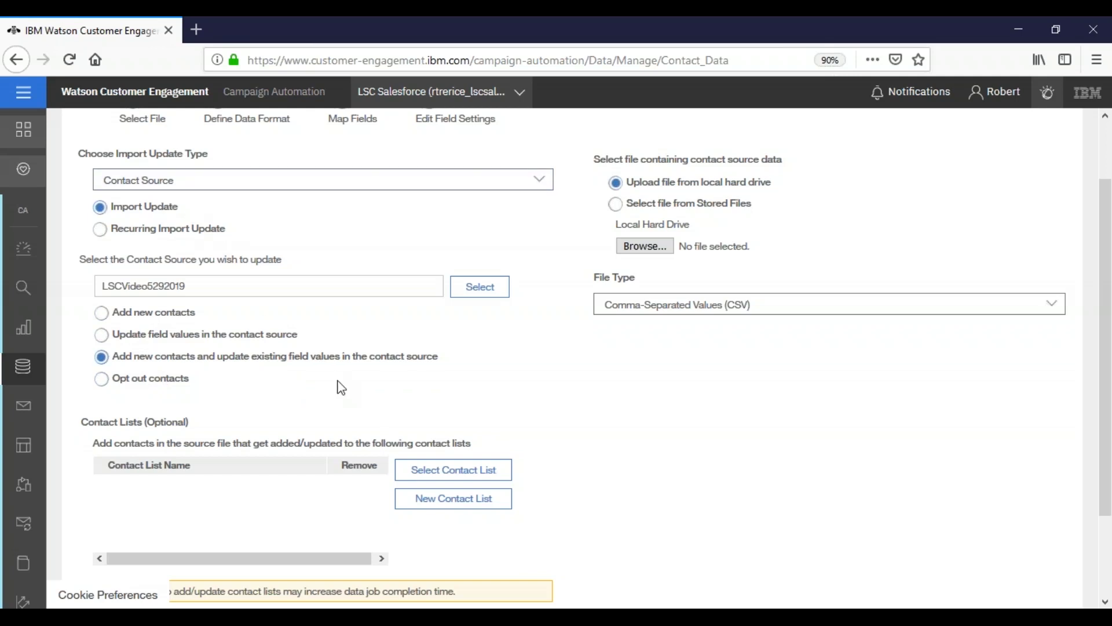
Step: Create contact list LSCContacts in Shared/LSC Video Contact List and attach it to the import
left_click(425, 505)
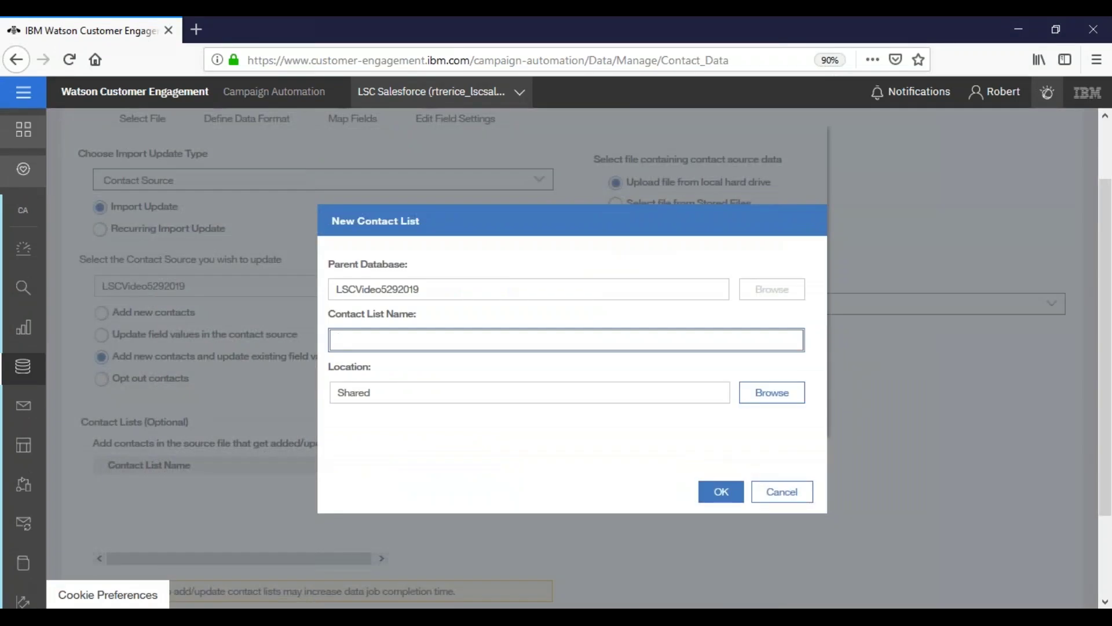
type("LSC")
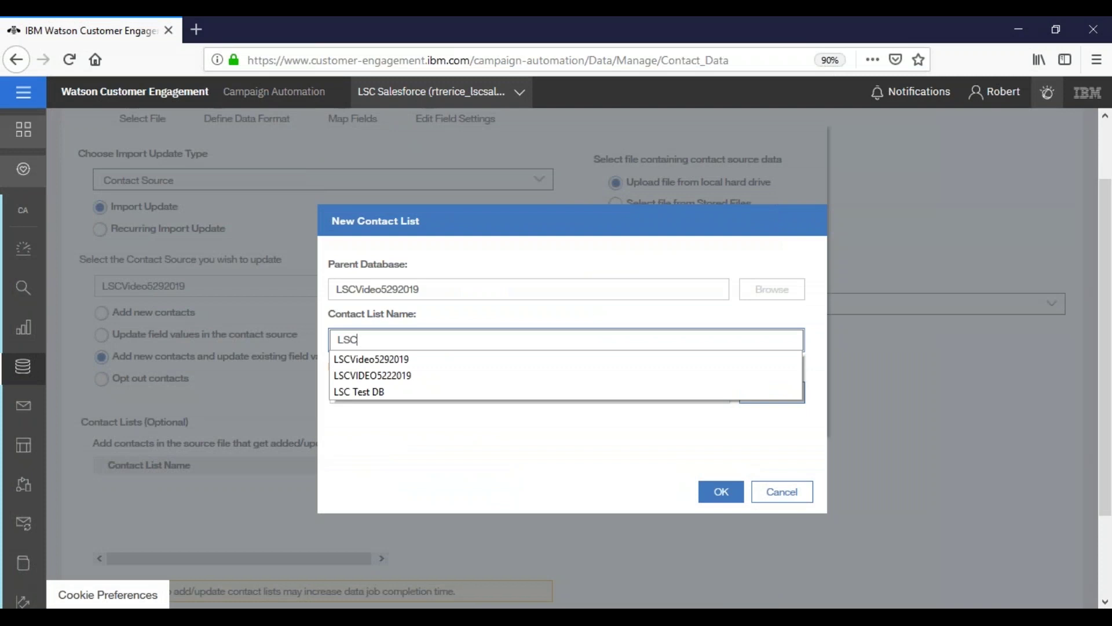
type("Contacts")
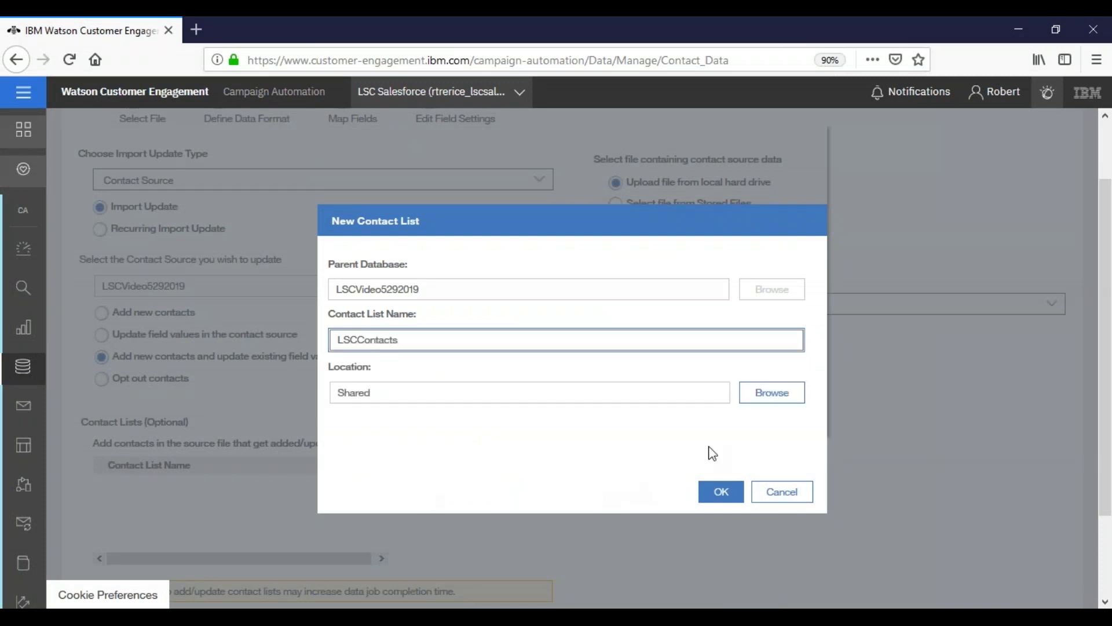
left_click(768, 399)
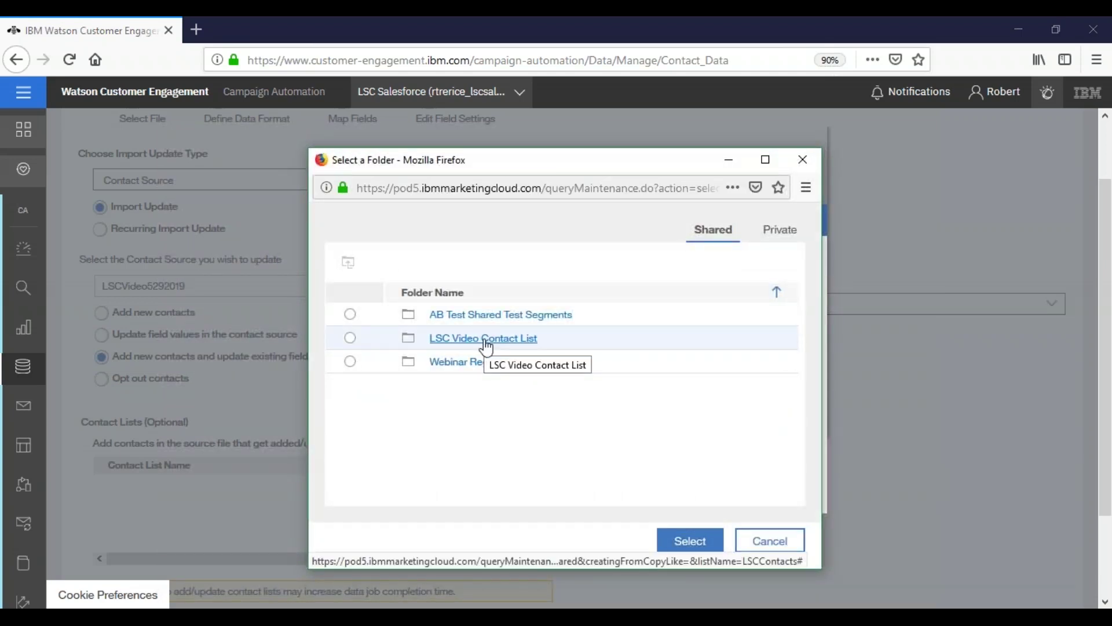
left_click(486, 346)
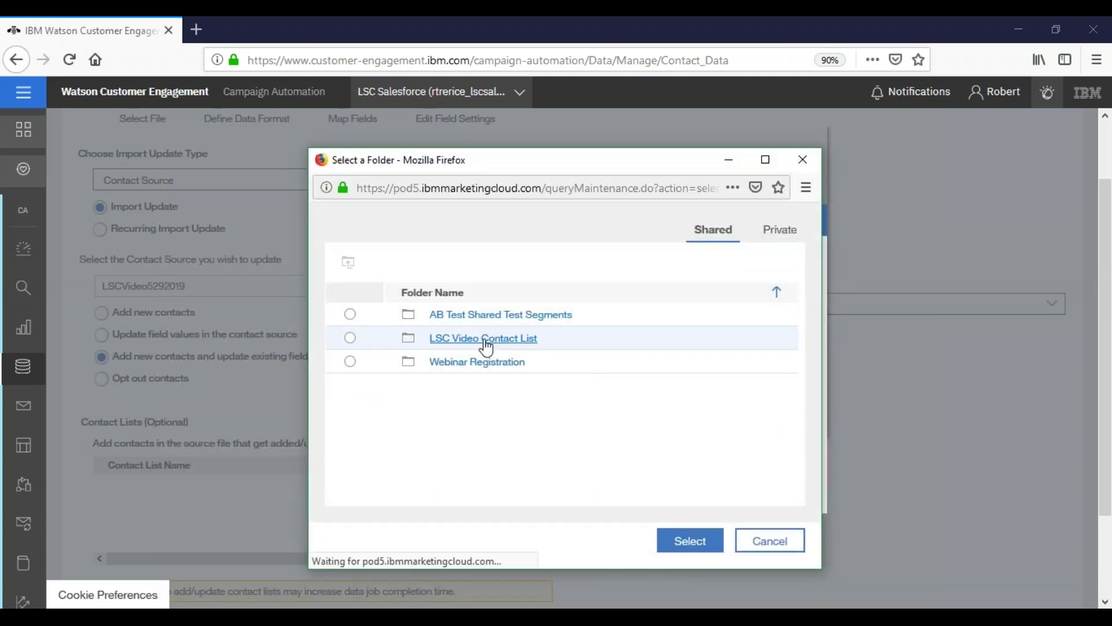
left_click(688, 544)
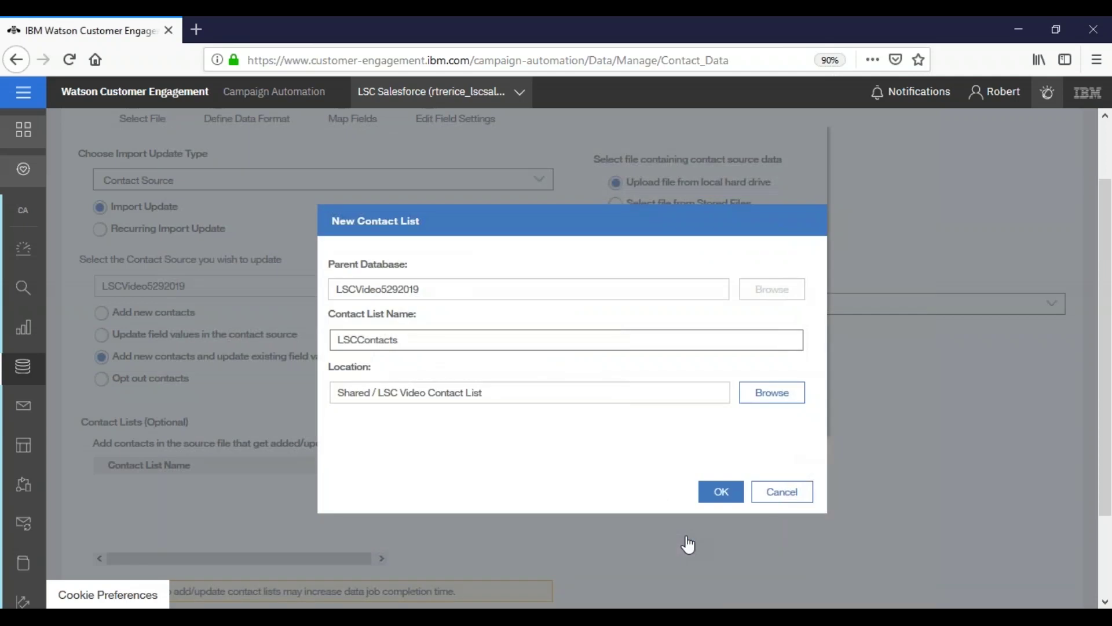
left_click(709, 494)
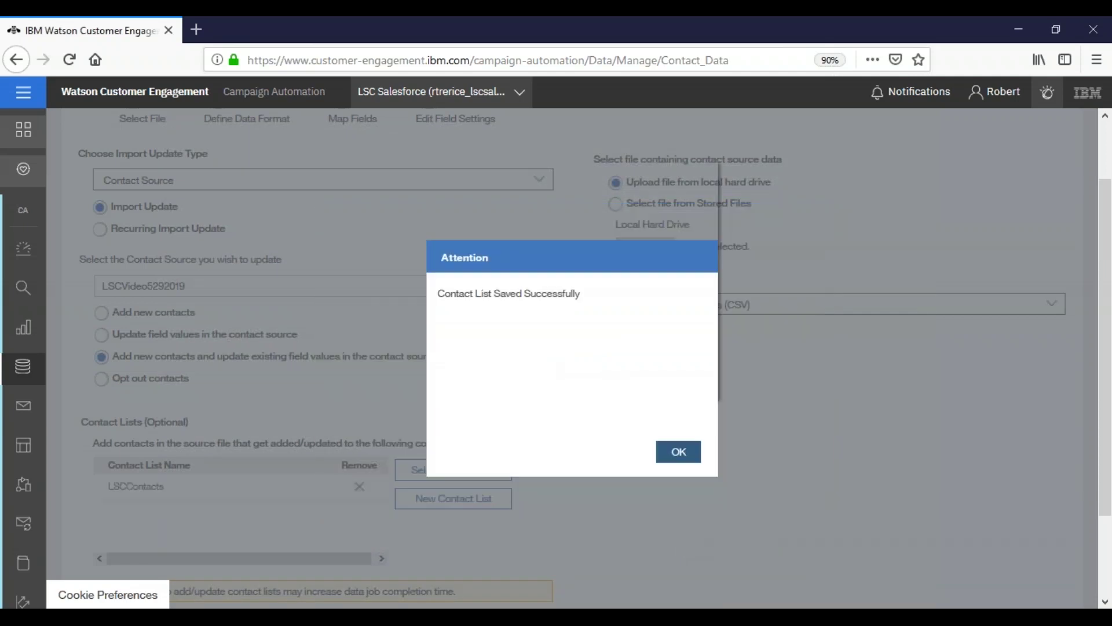
left_click(676, 459)
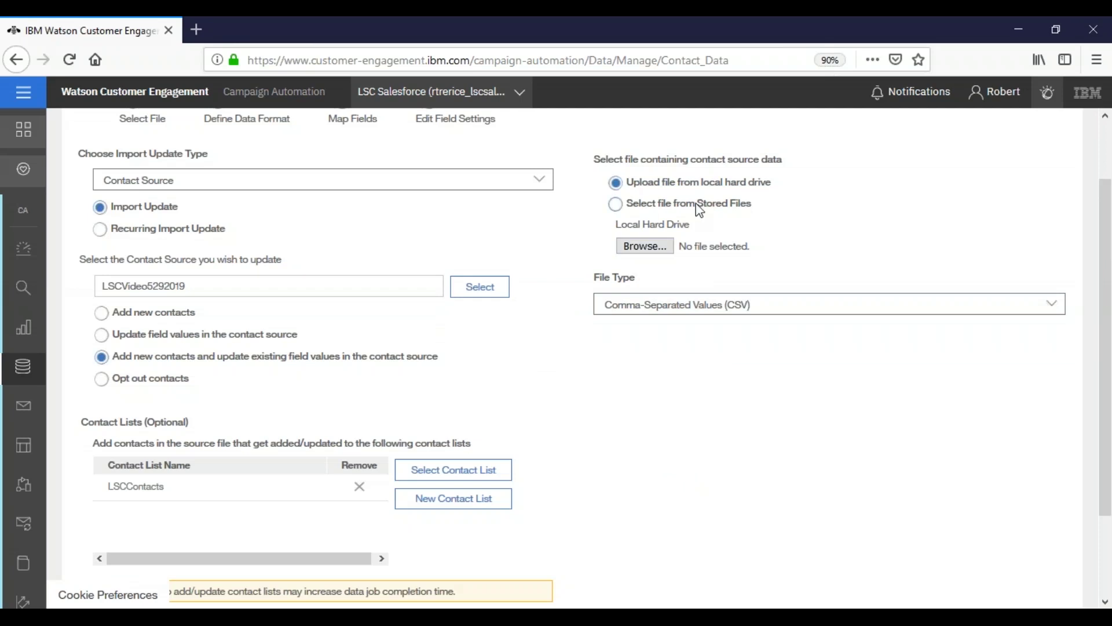
Step: Attach update.csv as the CSV source file for the update import
left_click(642, 247)
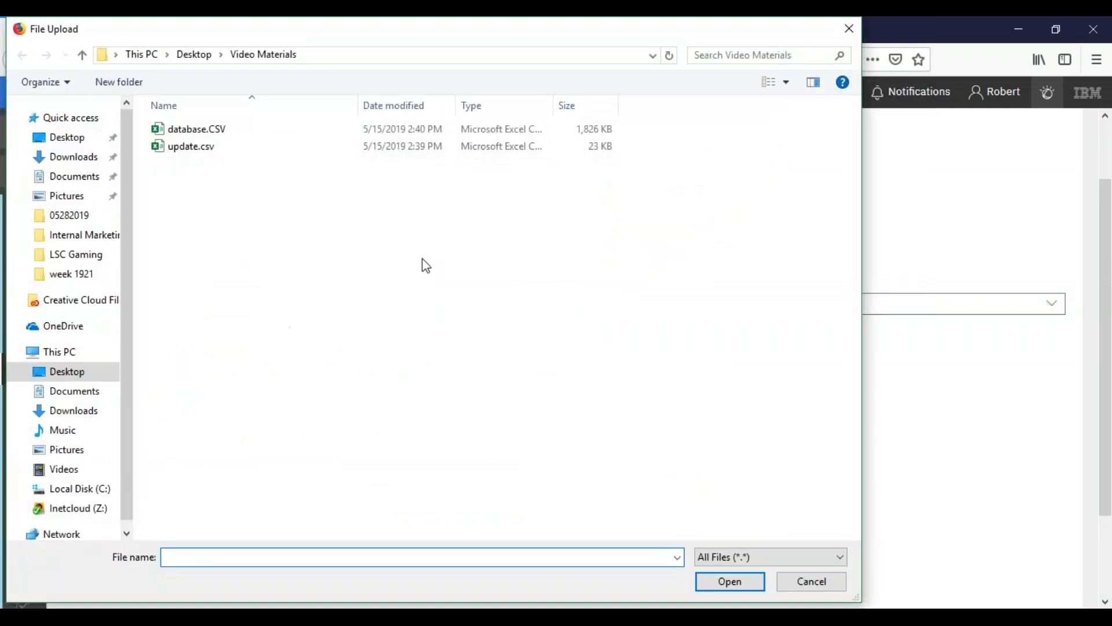
left_click(191, 152)
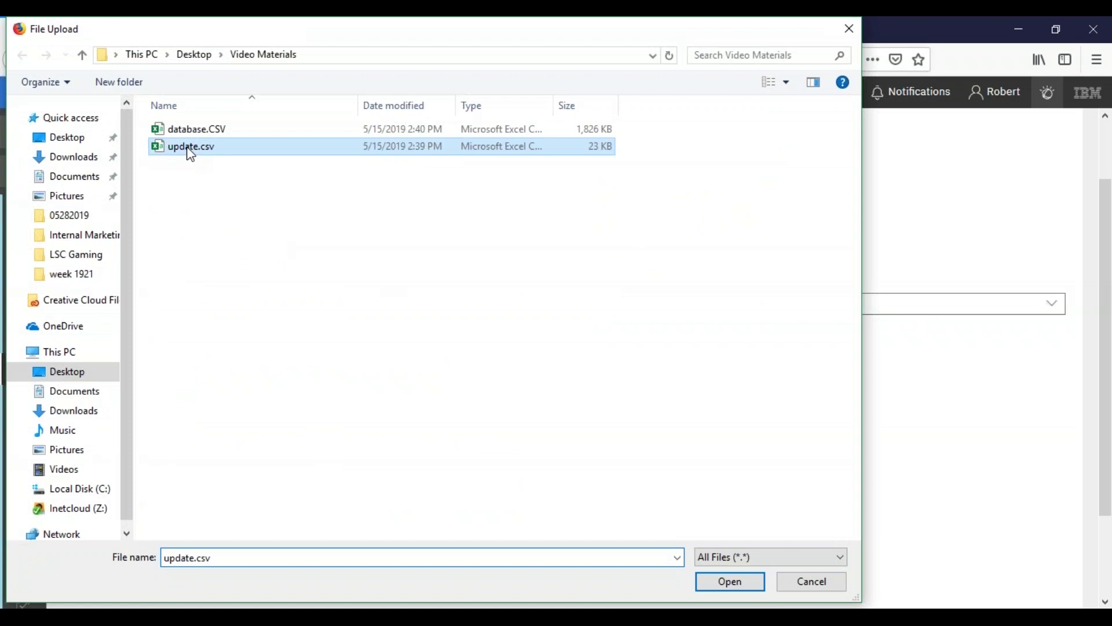
left_click(734, 557)
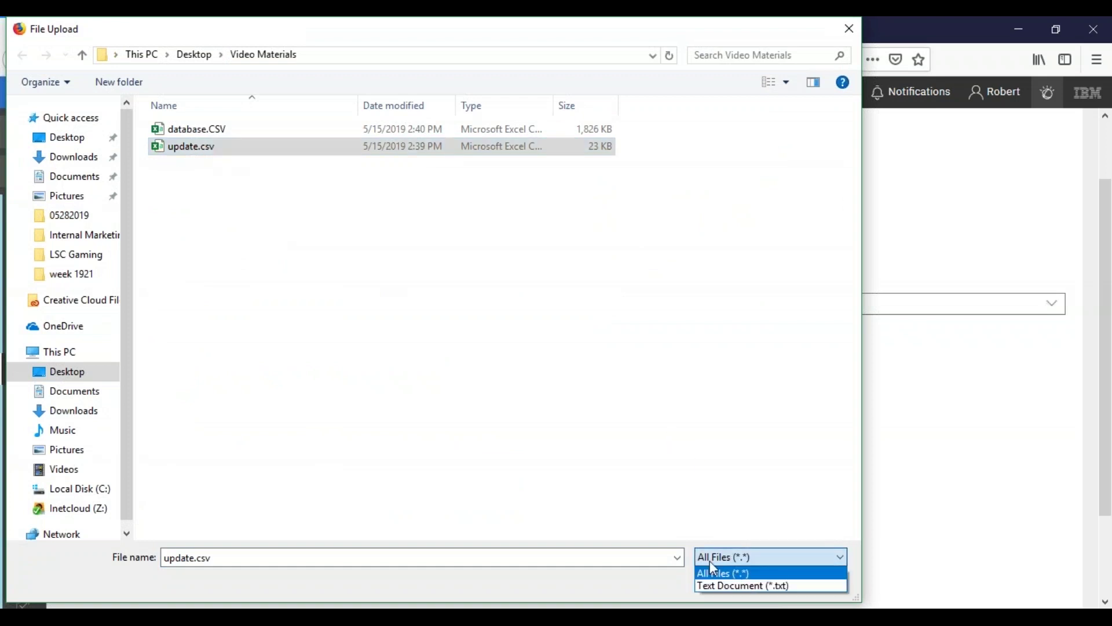
left_click(620, 484)
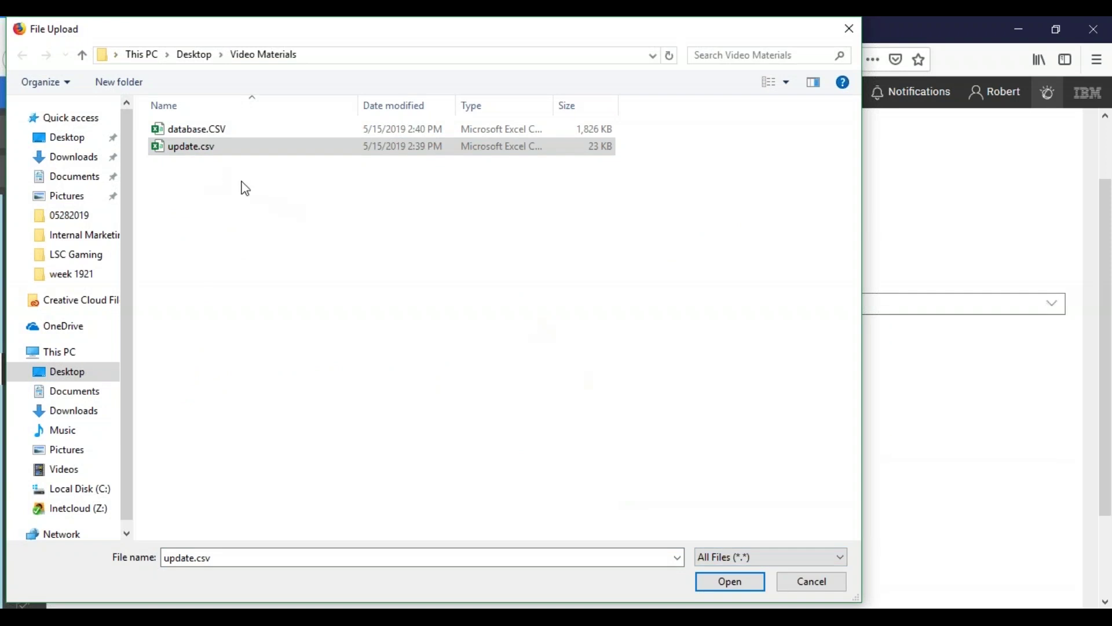
left_click(735, 582)
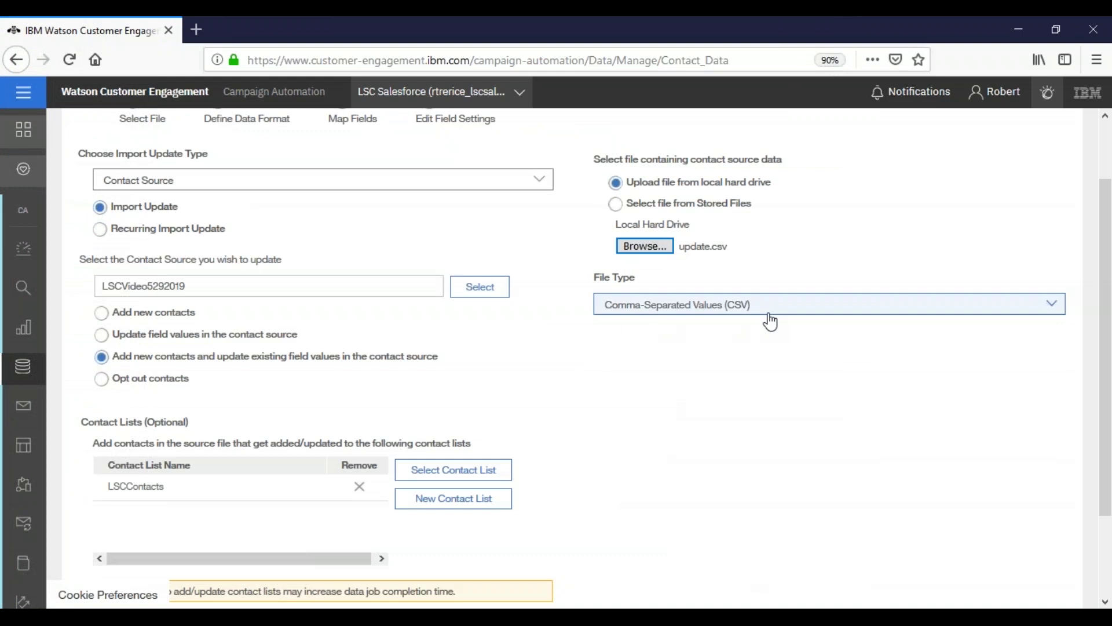
scroll(723, 369, "down", 2)
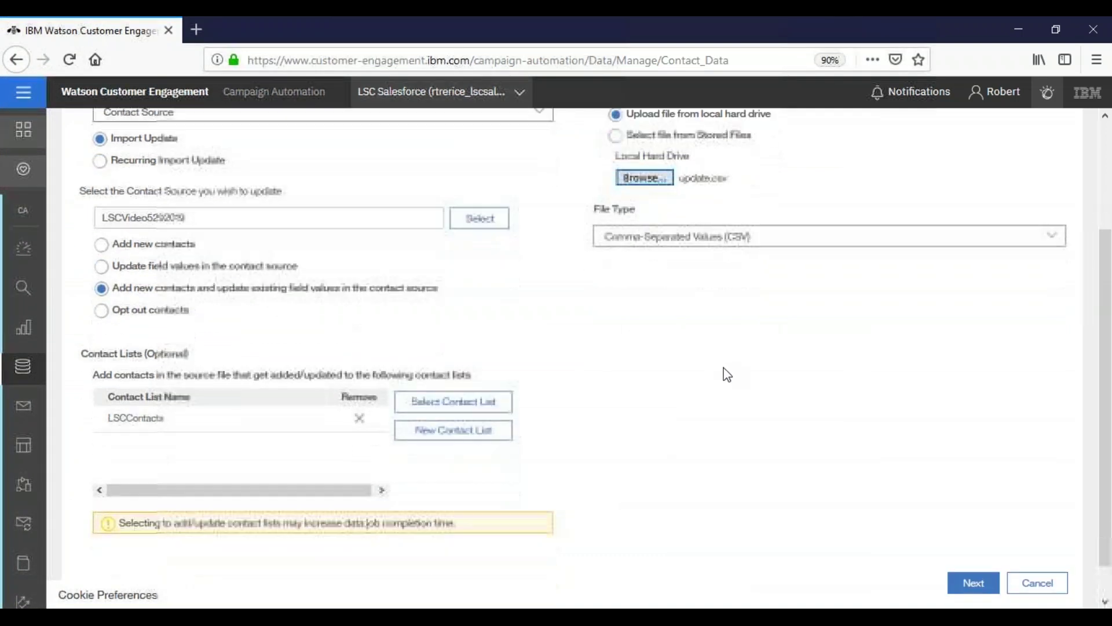
Step: Mark update.csv's first row as field names and advance to Map Fields
left_click(967, 572)
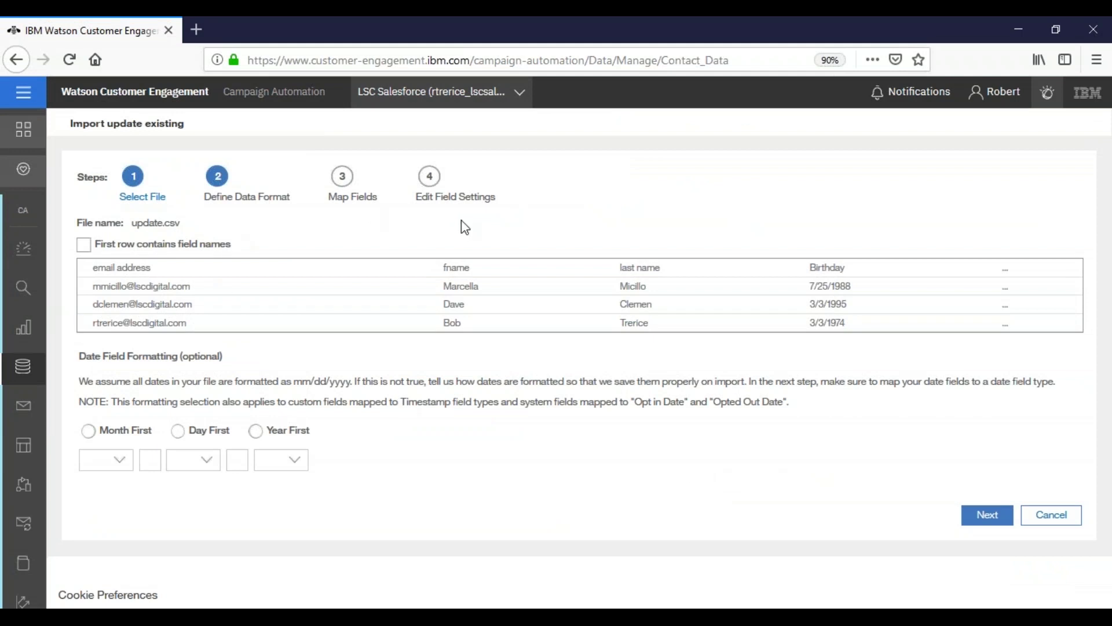
left_click(85, 245)
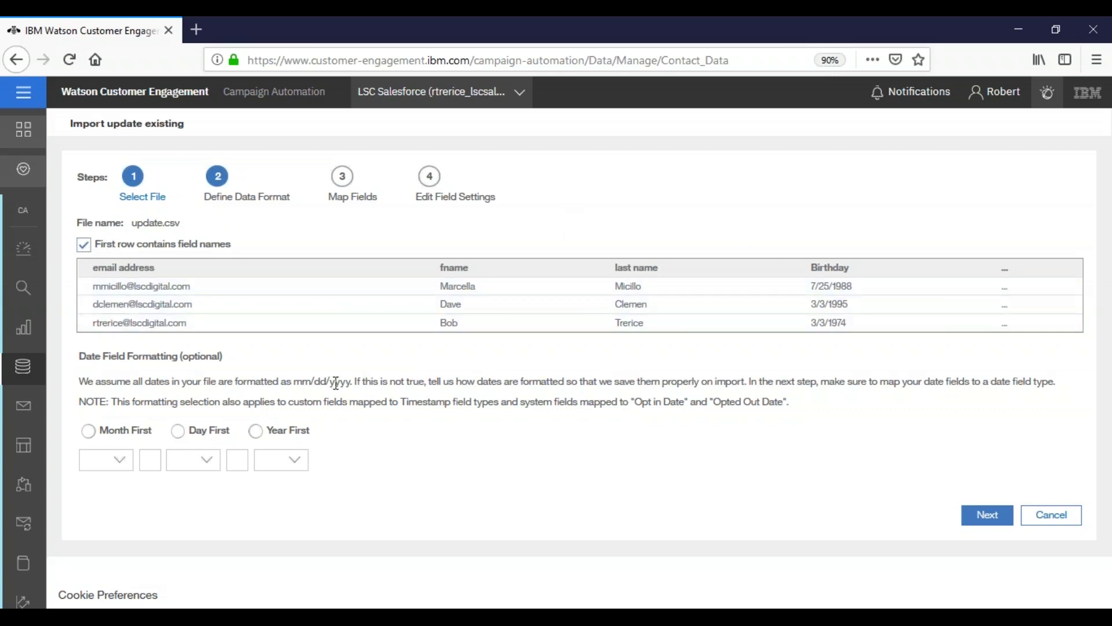
left_click(984, 518)
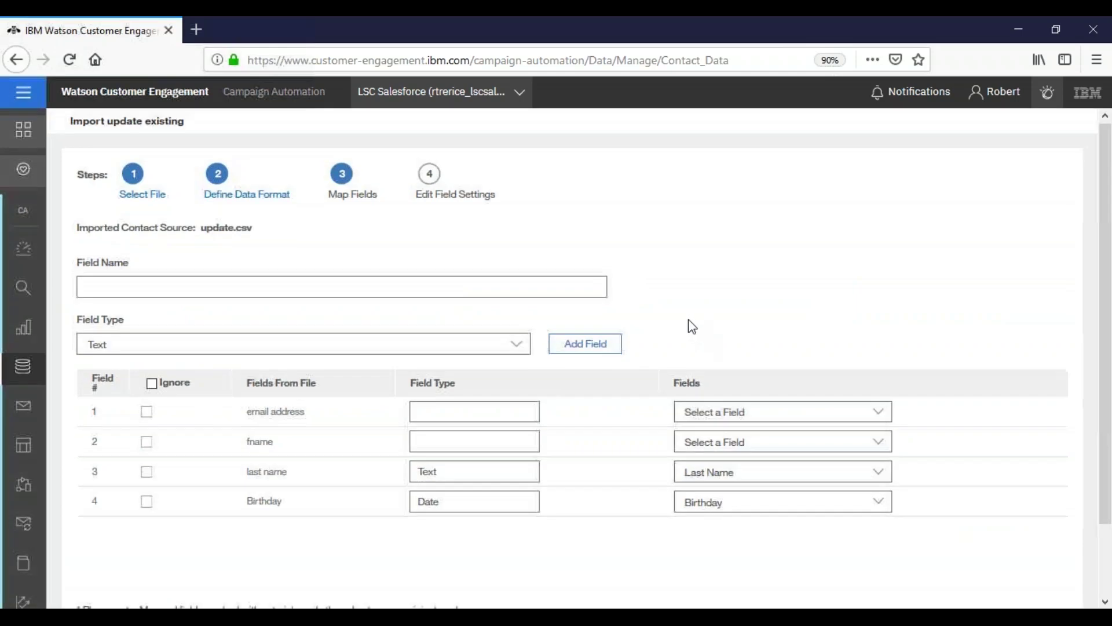
Step: Map email address to Email and fname to First Name, then continue to field settings
scroll(690, 325, "down", 2)
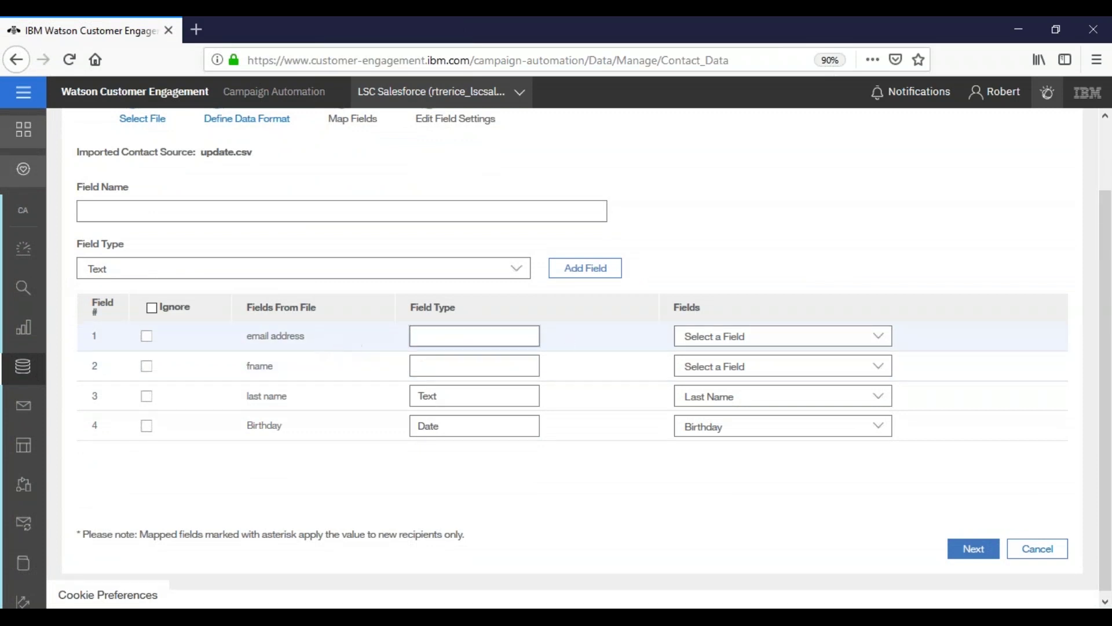
left_click(811, 345)
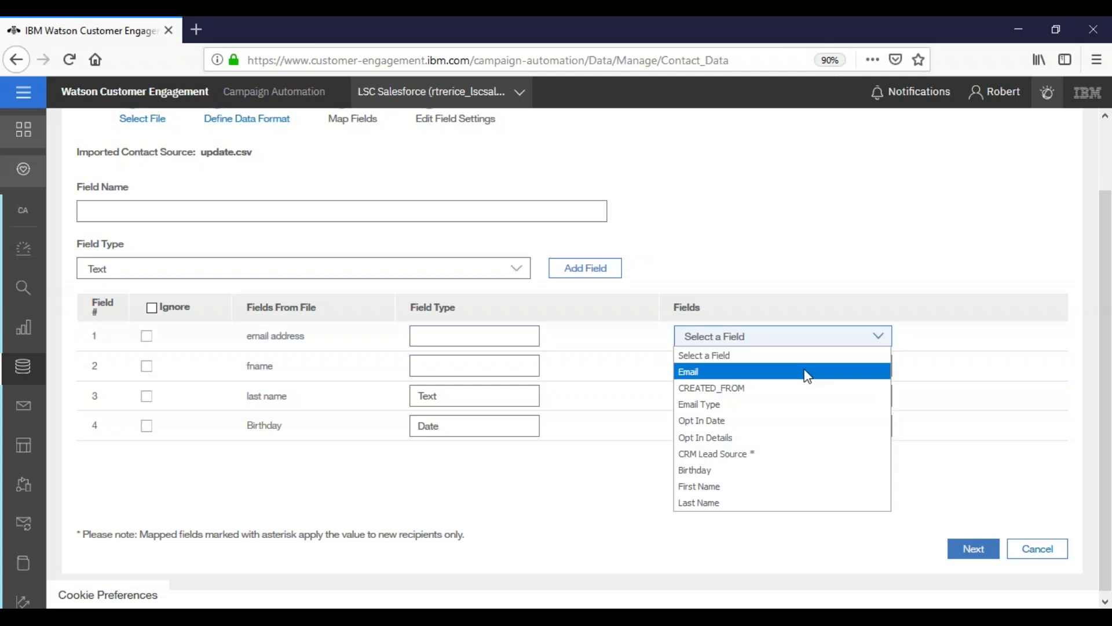
left_click(806, 372)
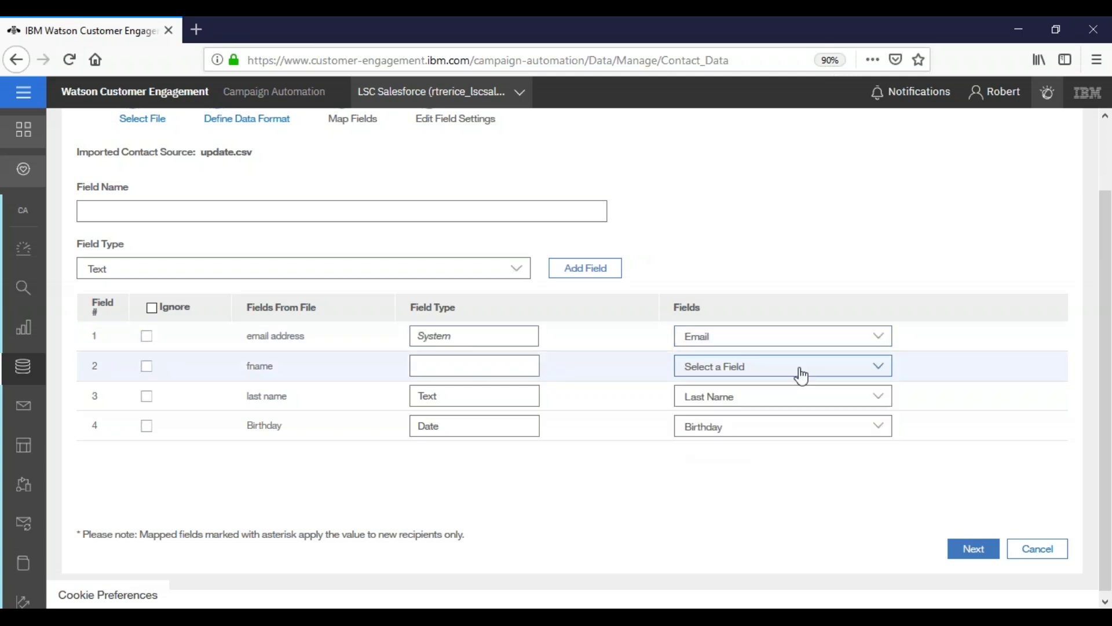
left_click(801, 368)
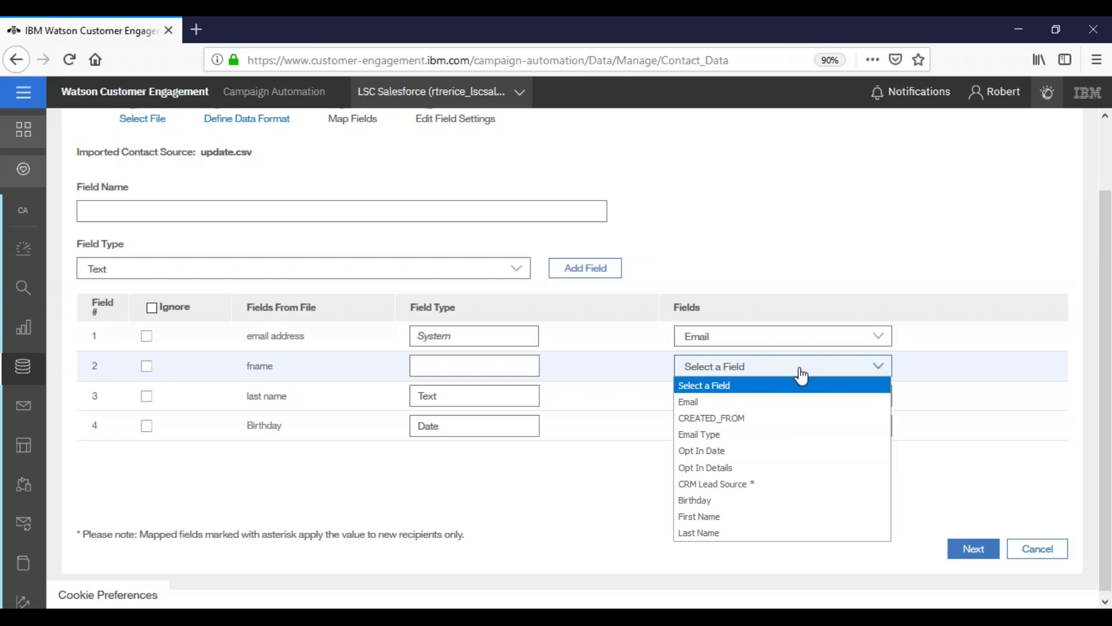
left_click(777, 519)
left_click(670, 508)
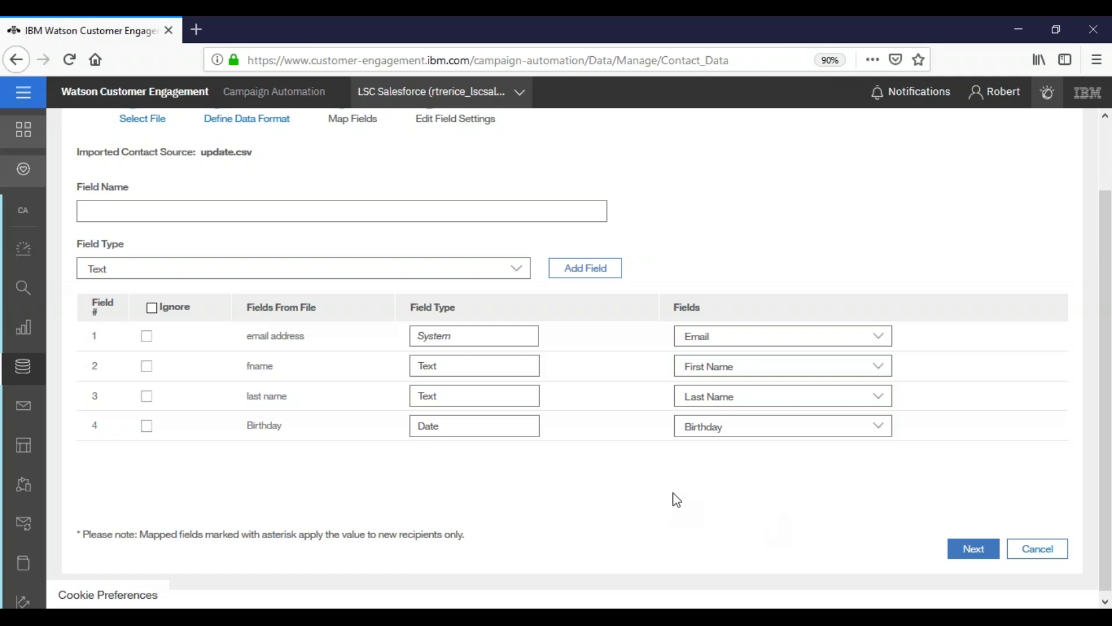
left_click(974, 549)
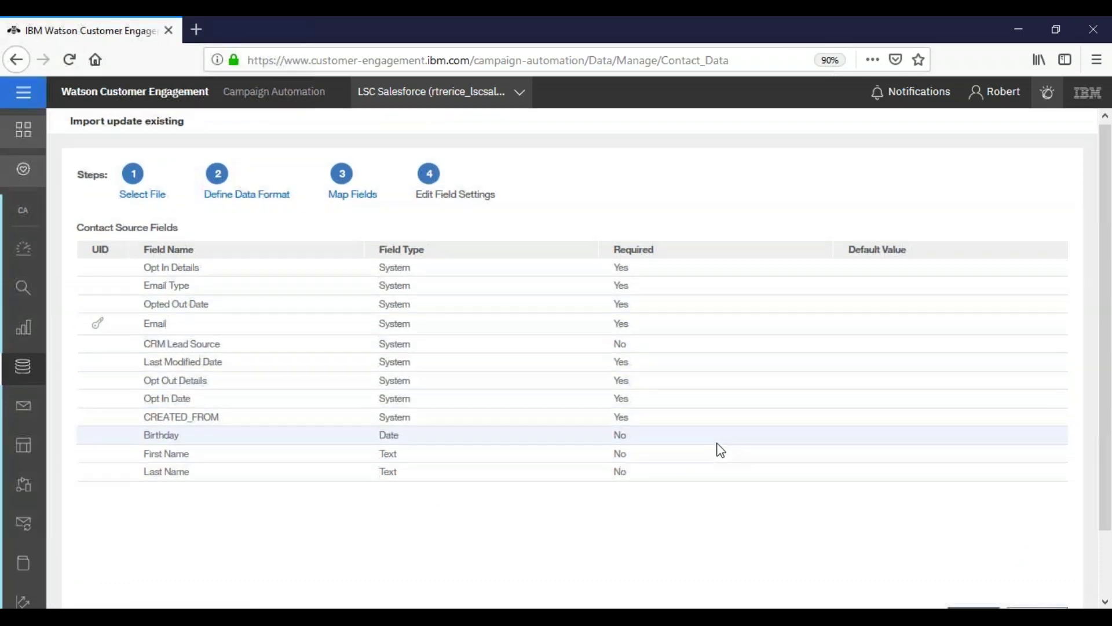
Step: Accept the field settings and submit the update.csv import job into LSCContacts
scroll(717, 447, "down", 2)
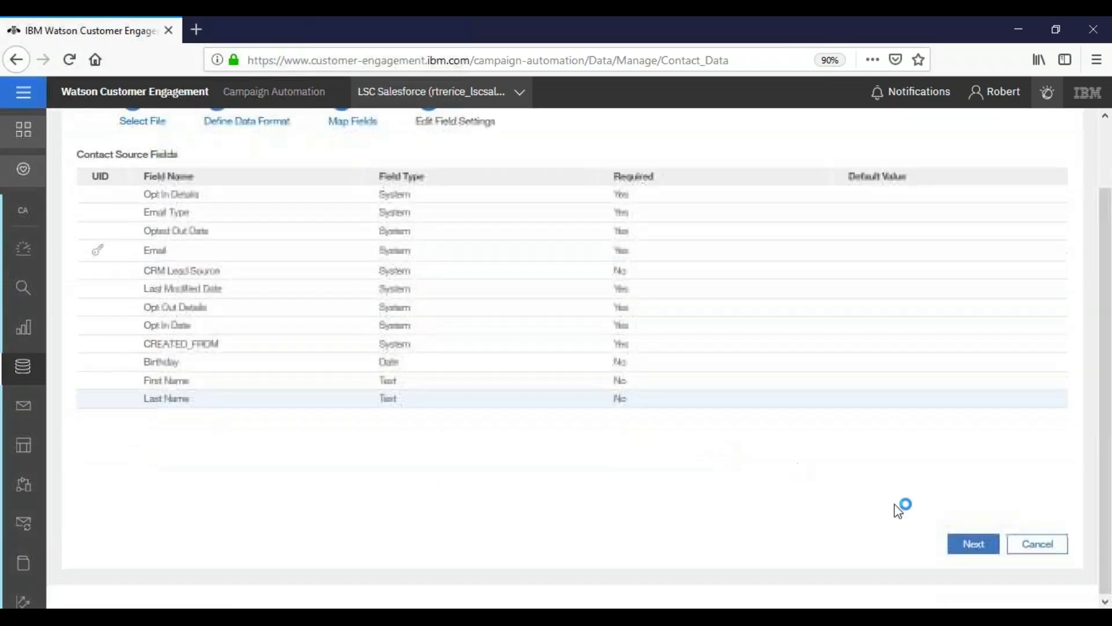
left_click(973, 544)
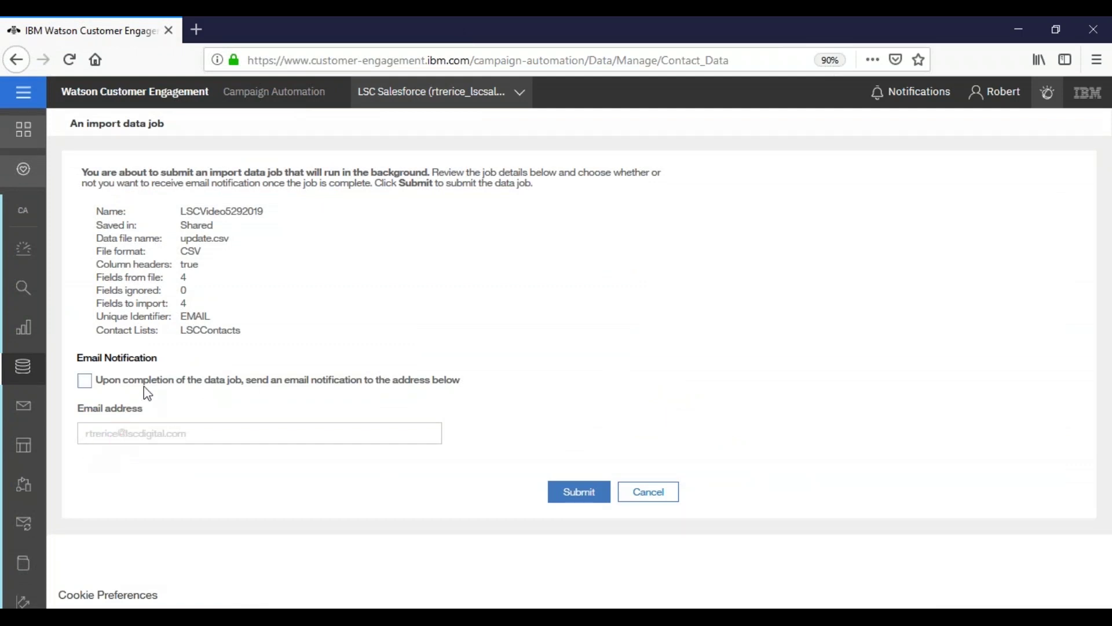
left_click(574, 499)
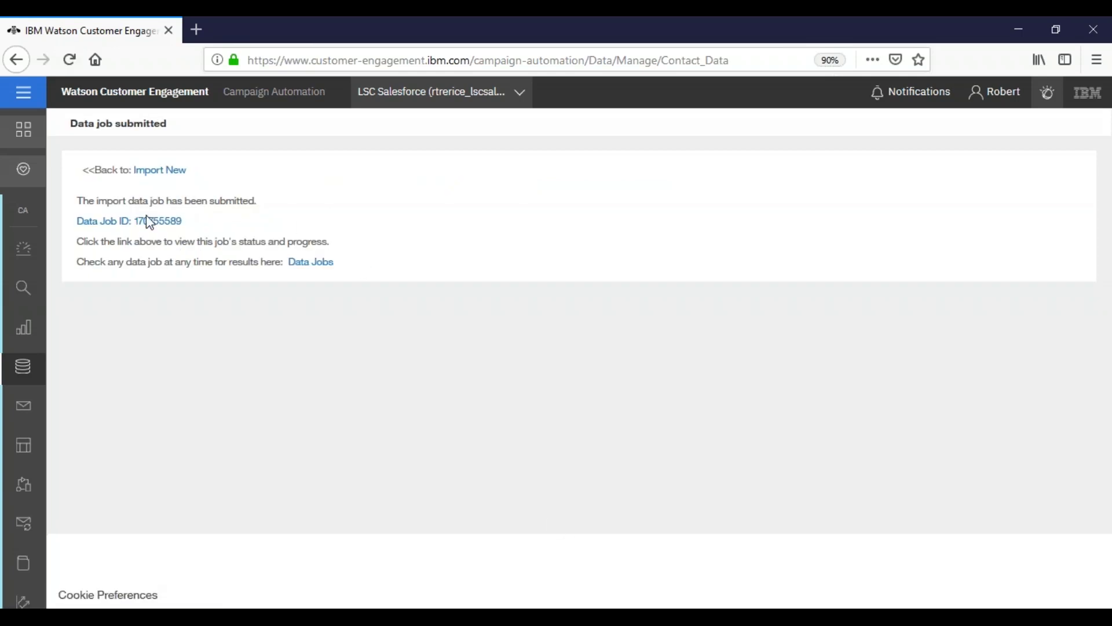
Step: Refresh the update.csv job details until Complete: 457 valid rows, 446 contacts added, 11 updated, none invalid
left_click(149, 222)
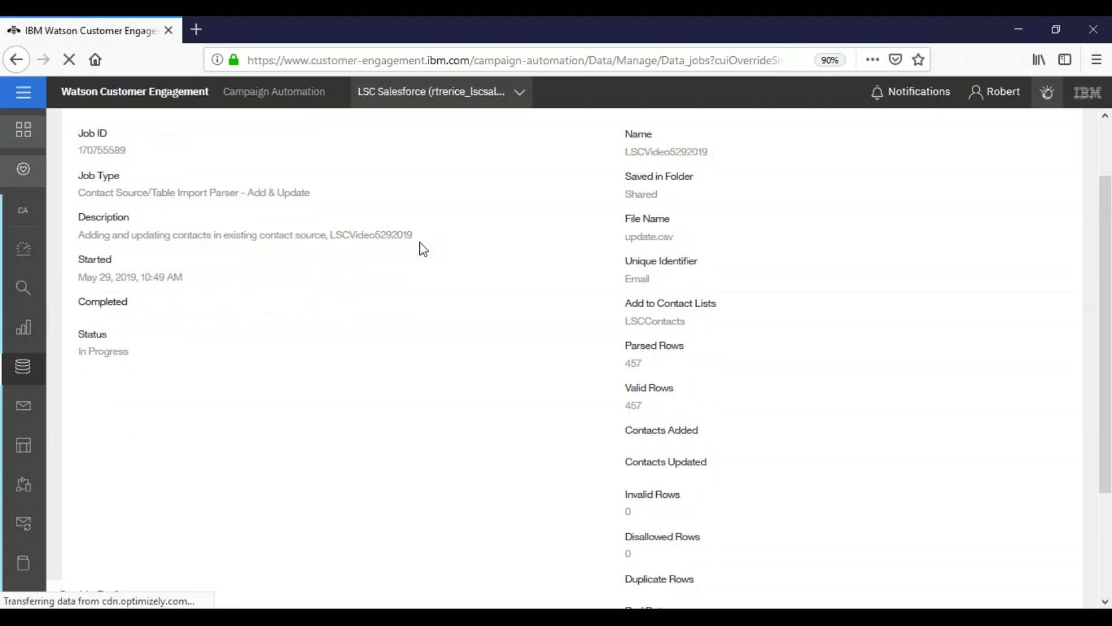
scroll(424, 249, "down", 3)
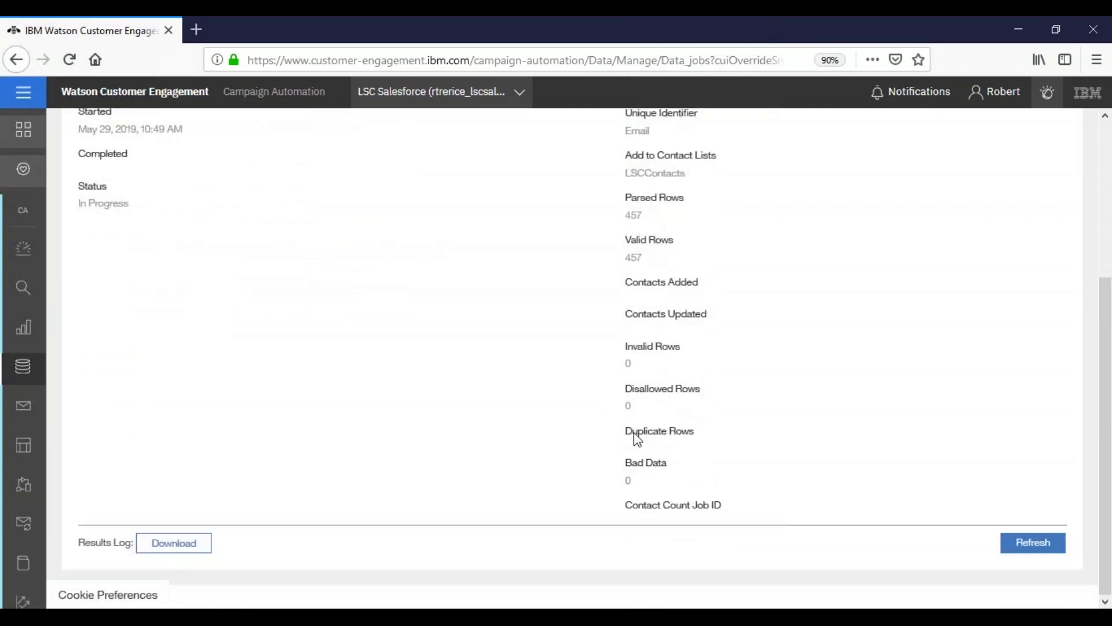
scroll(650, 462, "up", 2)
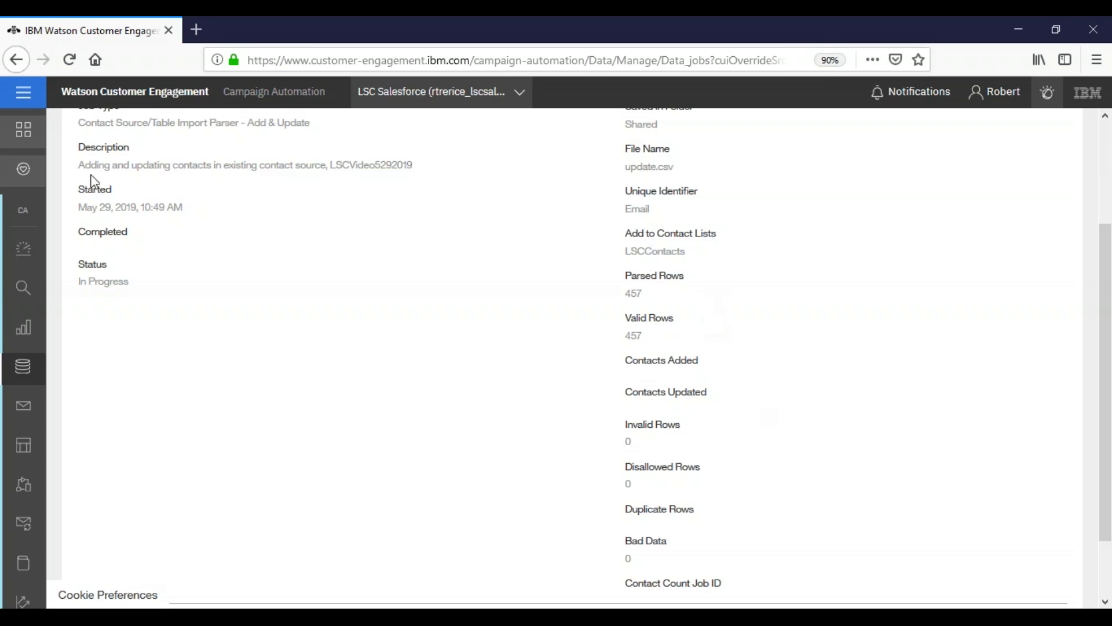
scroll(871, 468, "down", 2)
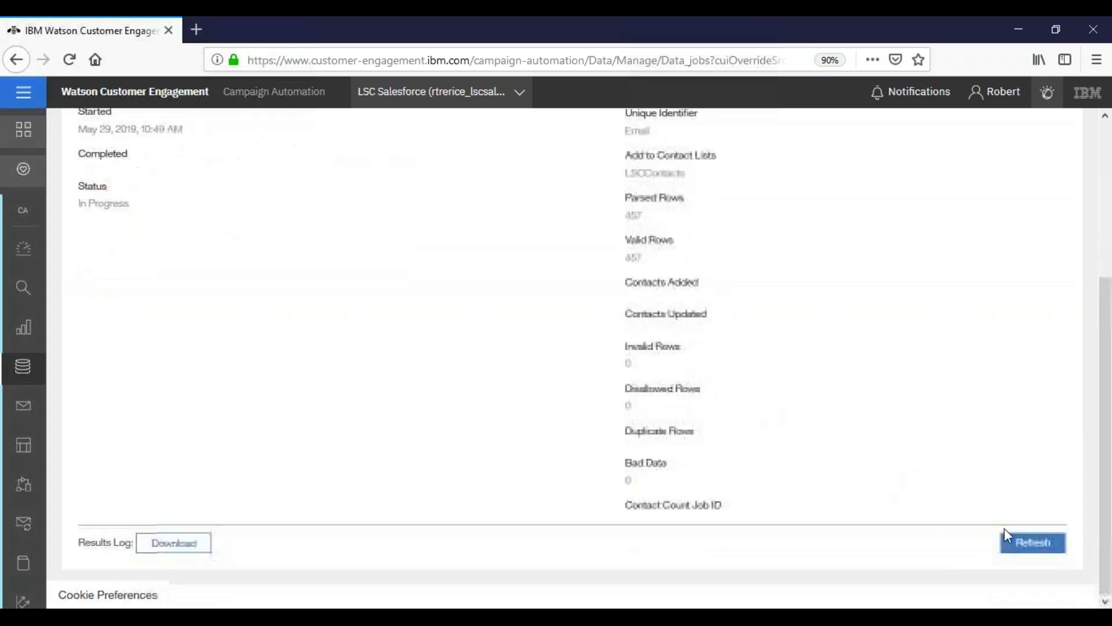
left_click(1046, 549)
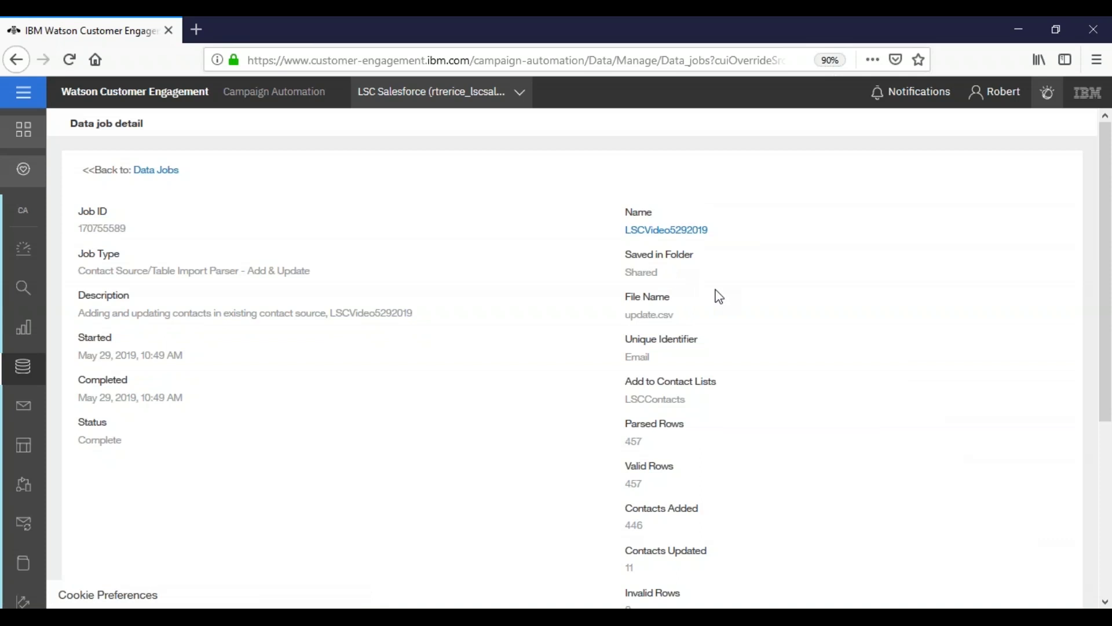
scroll(703, 307, "down", 3)
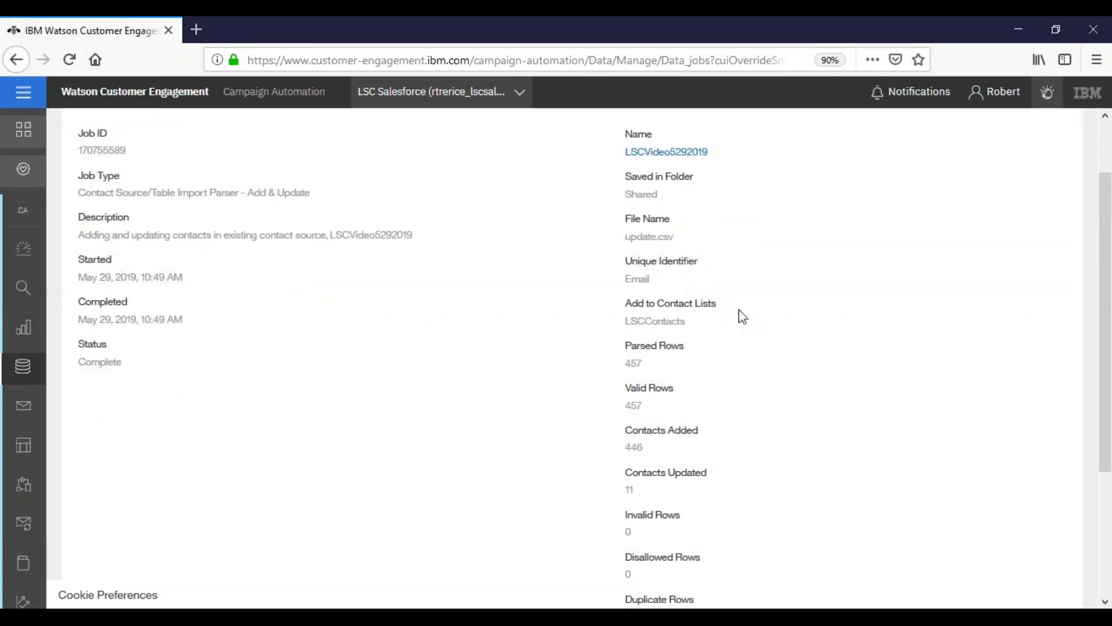
scroll(740, 315, "down", 3)
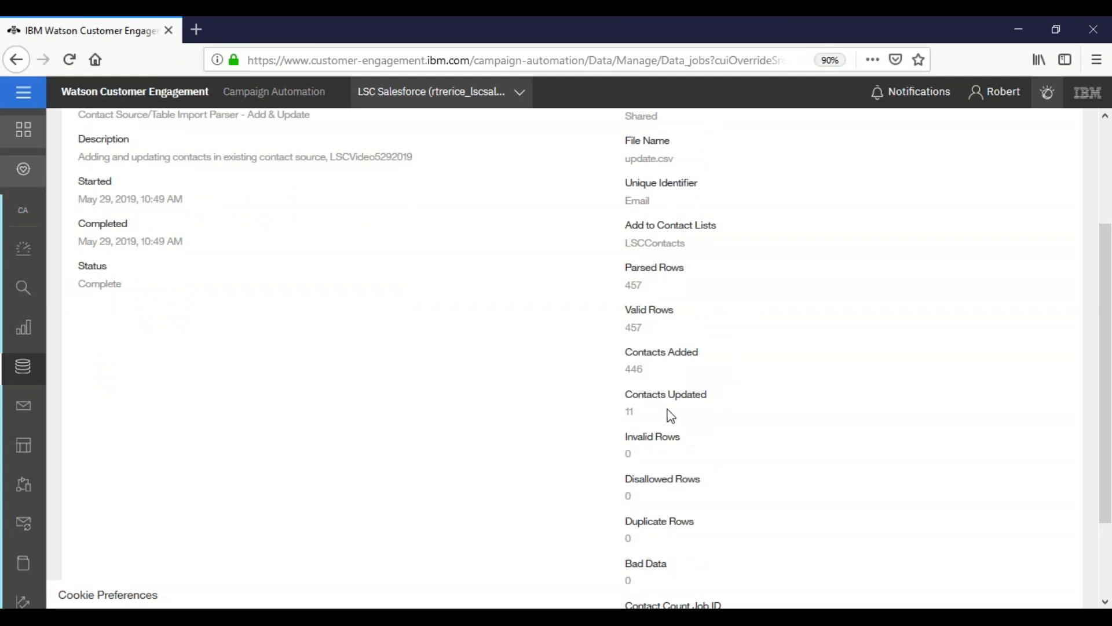
scroll(672, 415, "down", 3)
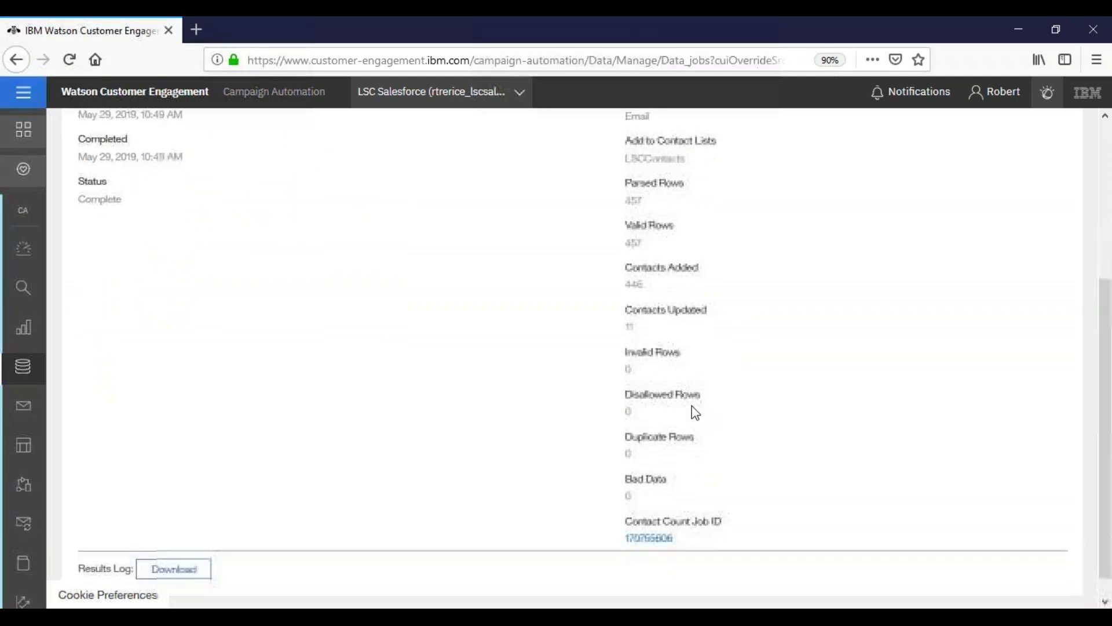